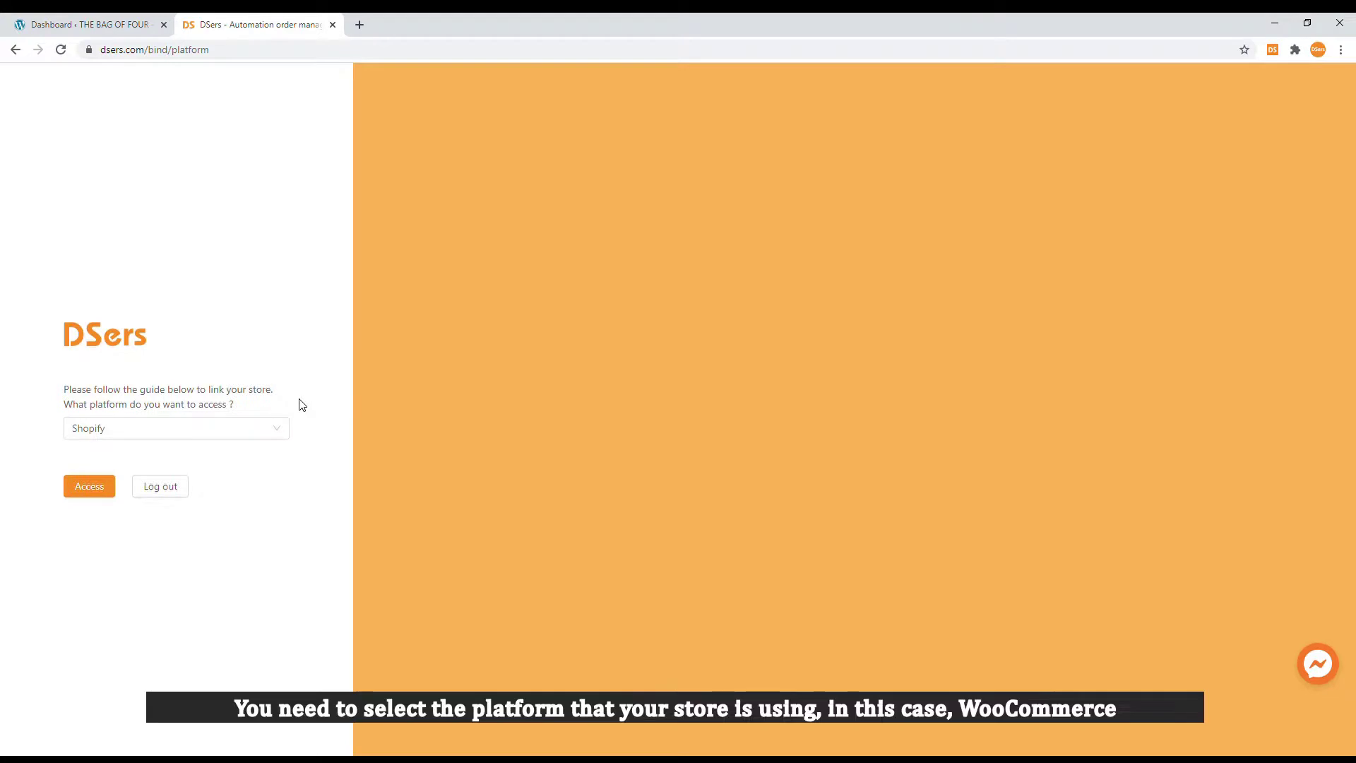
- Choose WooCommerce as the platform to access and add the store with the domain yanghuichao.com
{"action": "left_click", "coordinate": [269, 428]}
{"action": "left_click", "coordinate": [206, 480]}
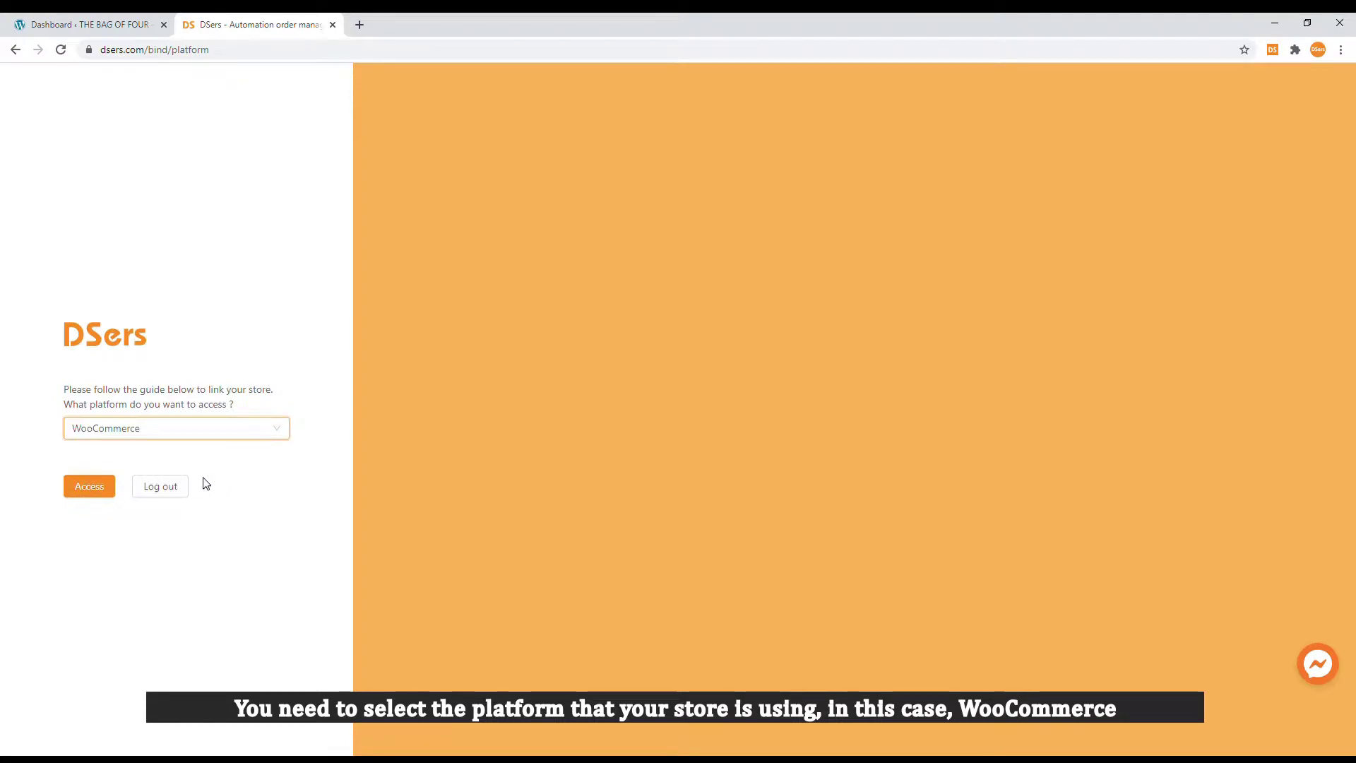
{"action": "left_click", "coordinate": [92, 484]}
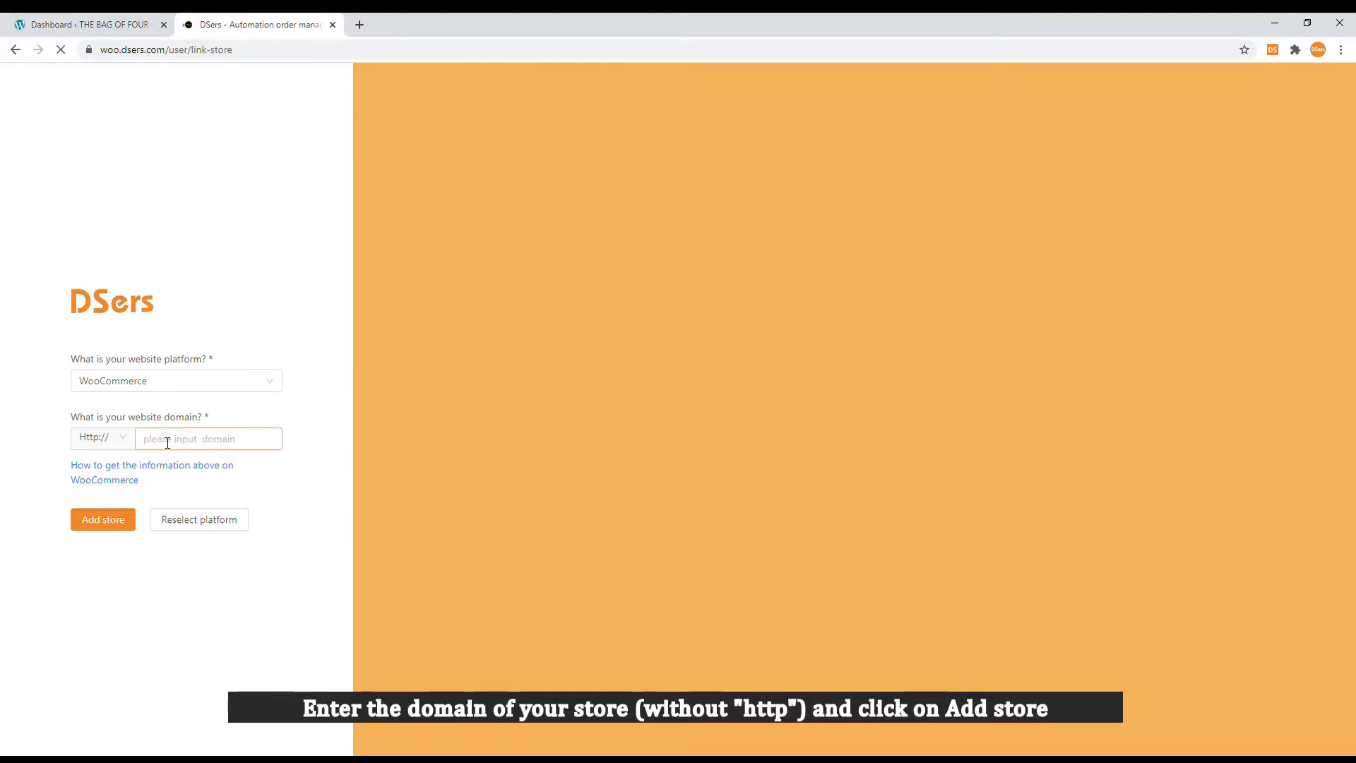
{"action": "left_click", "coordinate": [203, 439]}
{"action": "type", "text": "yanghuichao"}
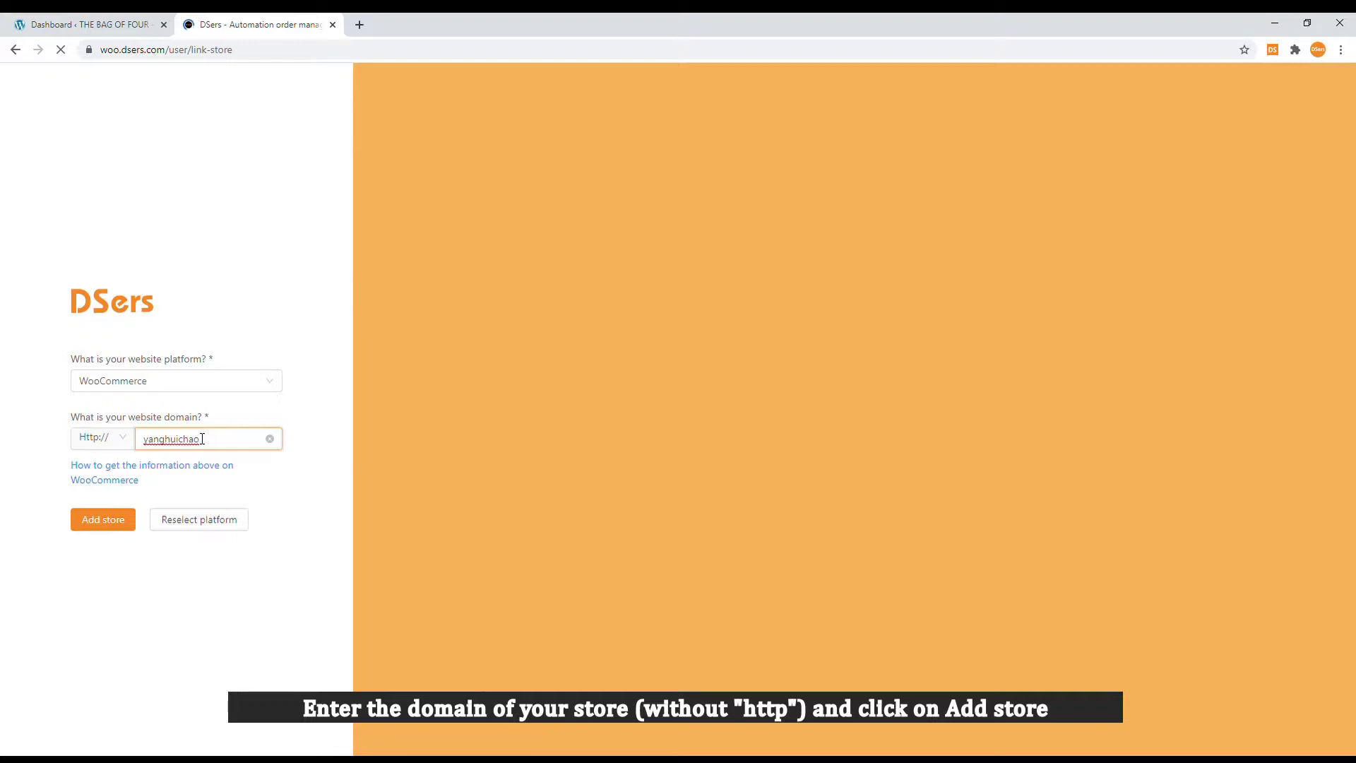
{"action": "type", "text": ".com"}
{"action": "left_click", "coordinate": [99, 530]}
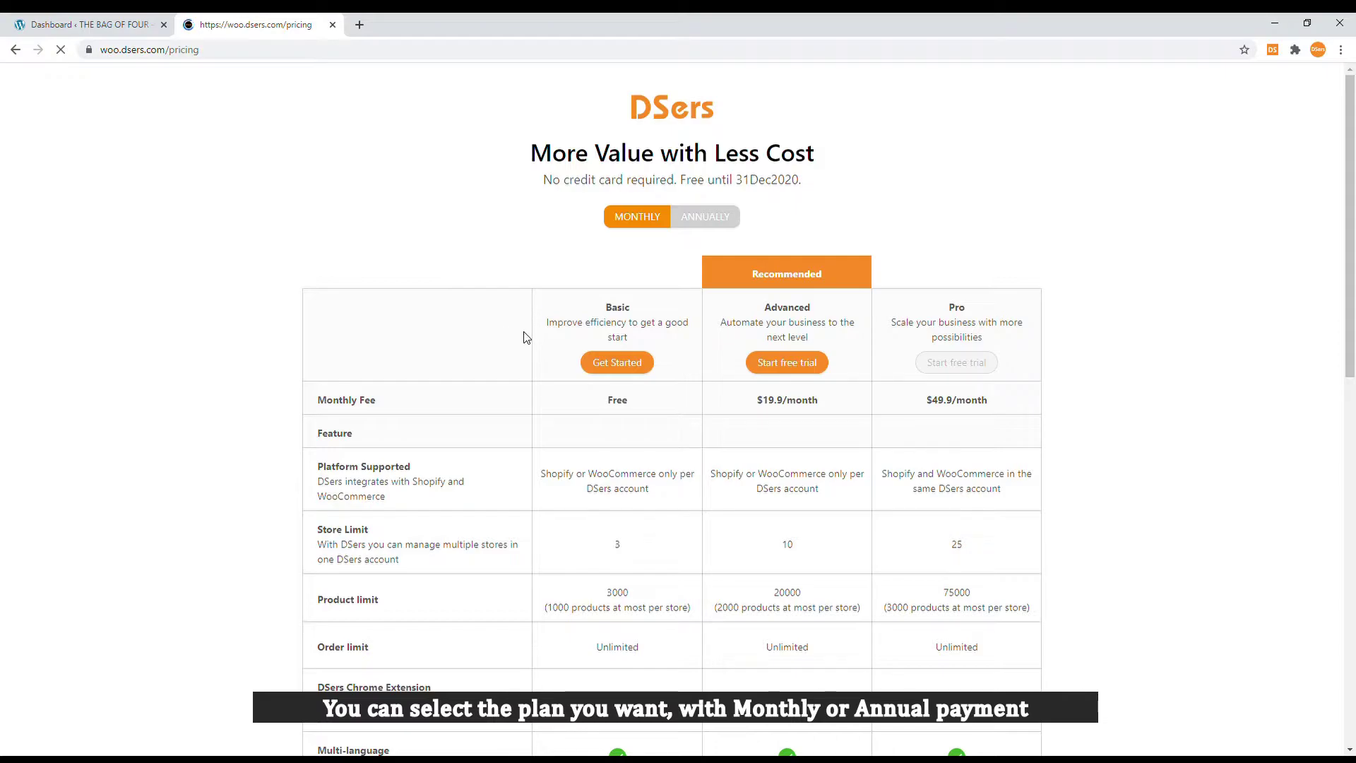
- Switch the pricing plans to annual billing and get started with the free Basic plan
{"action": "left_click", "coordinate": [693, 219]}
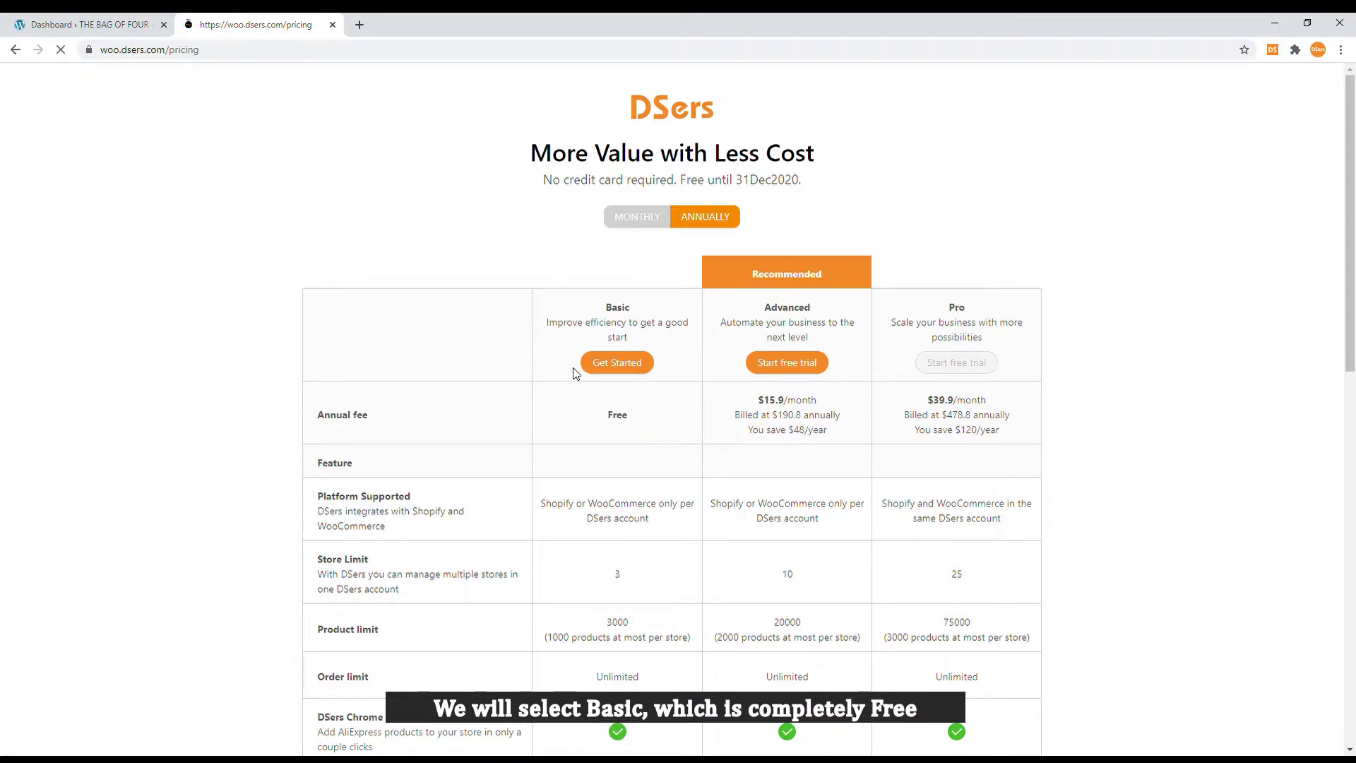
{"action": "left_click", "coordinate": [604, 368]}
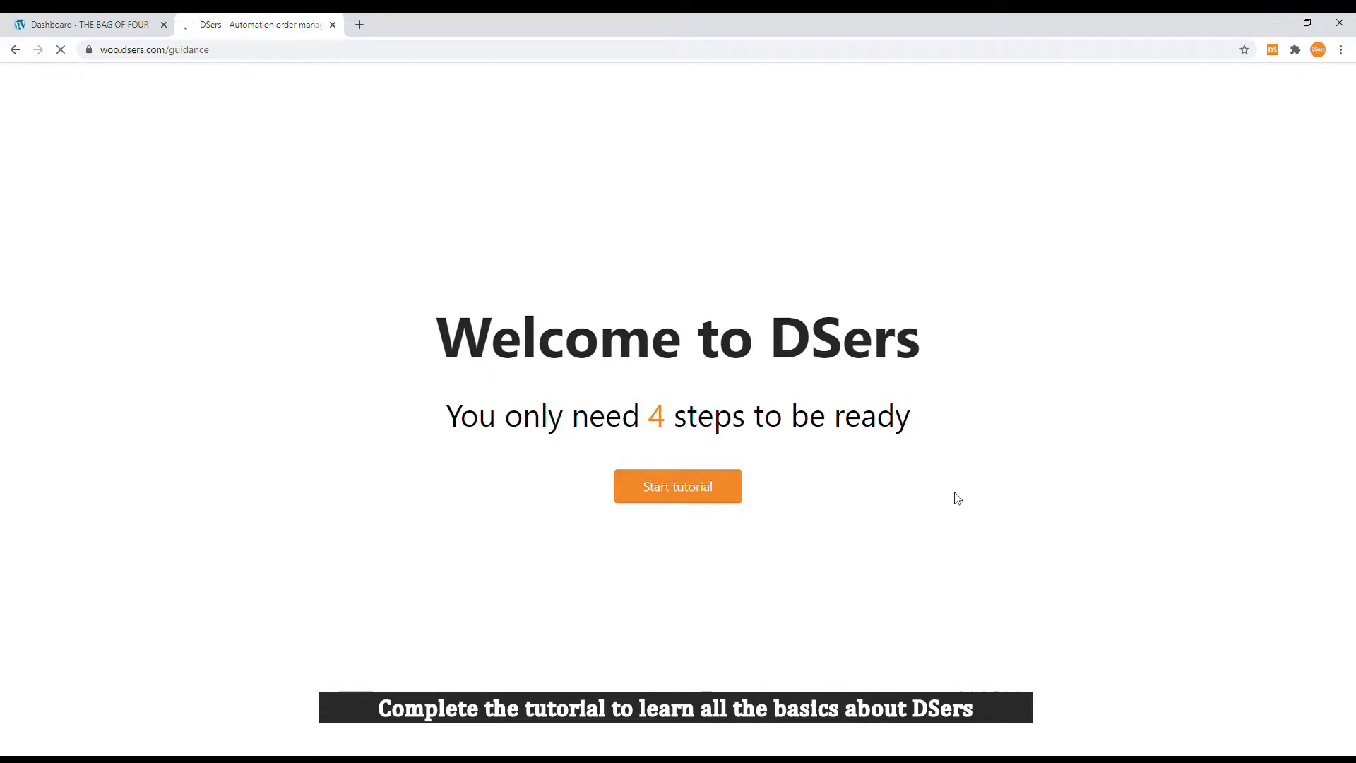
- Go through the whole introductory tutorial, from linking stores to the help page, and start using the account
{"action": "left_click", "coordinate": [671, 502]}
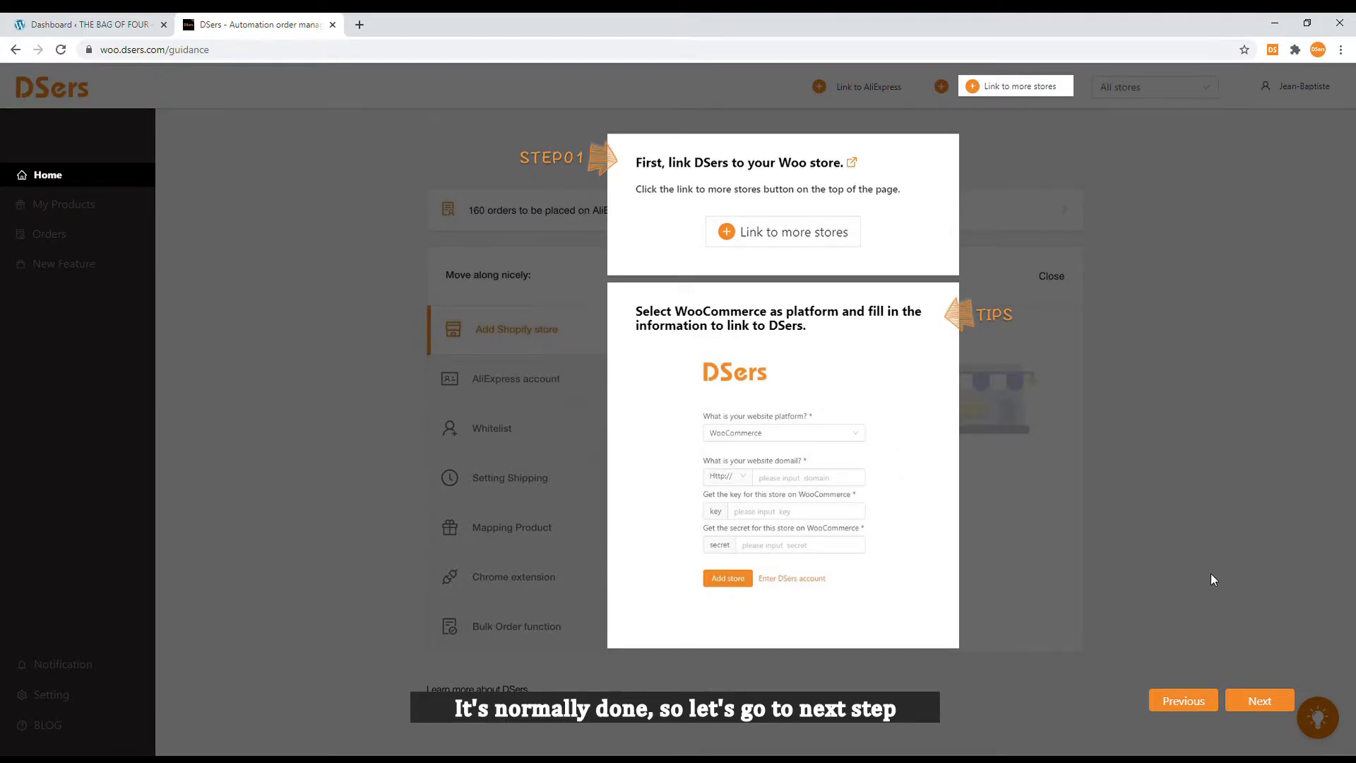
{"action": "left_click", "coordinate": [1251, 699]}
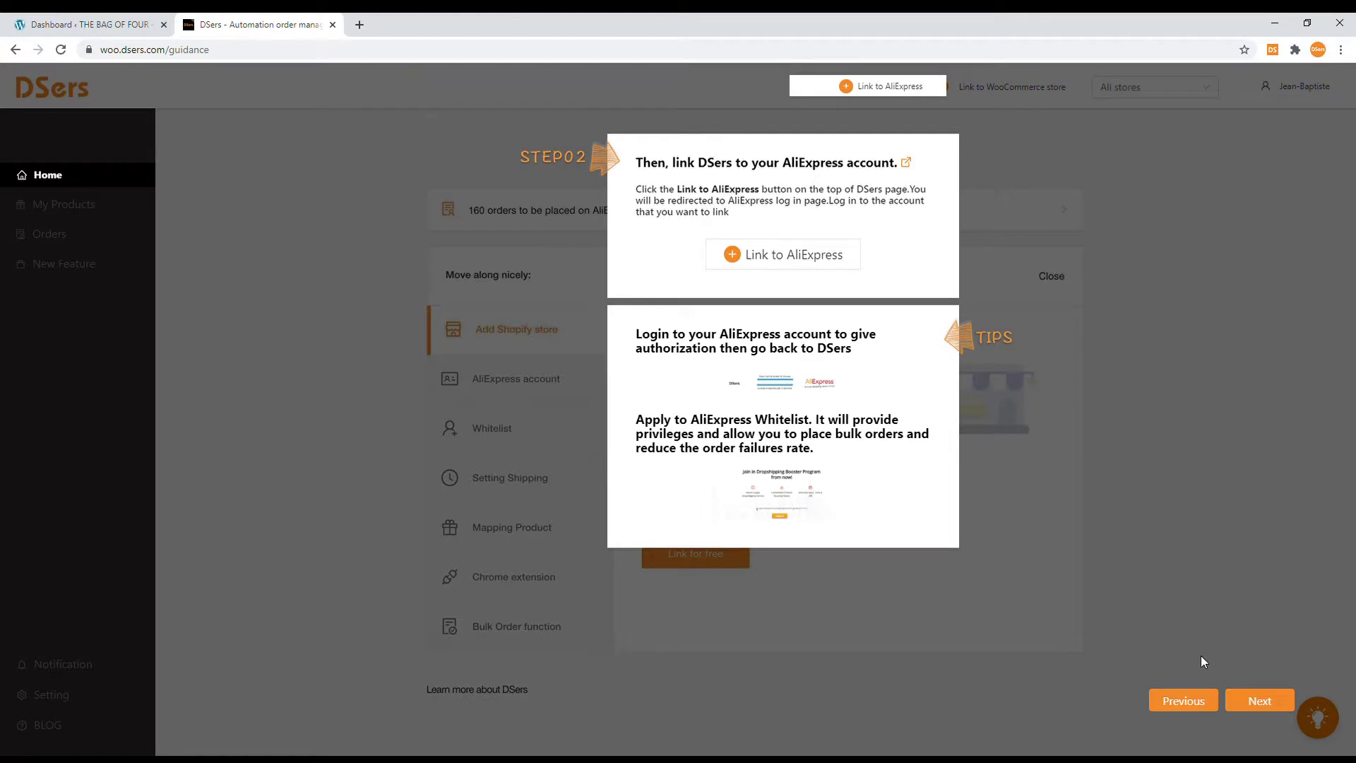
{"action": "left_click", "coordinate": [1260, 701]}
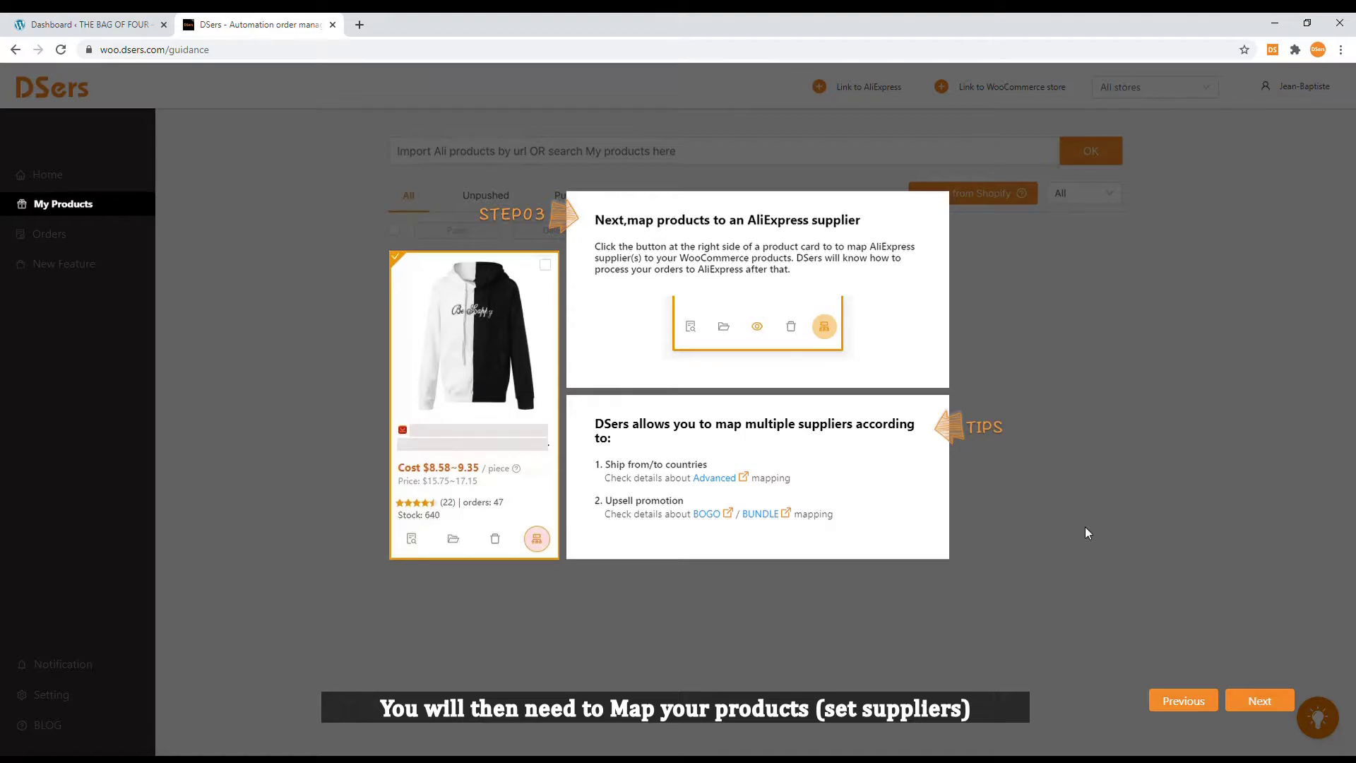
{"action": "left_click", "coordinate": [1262, 700]}
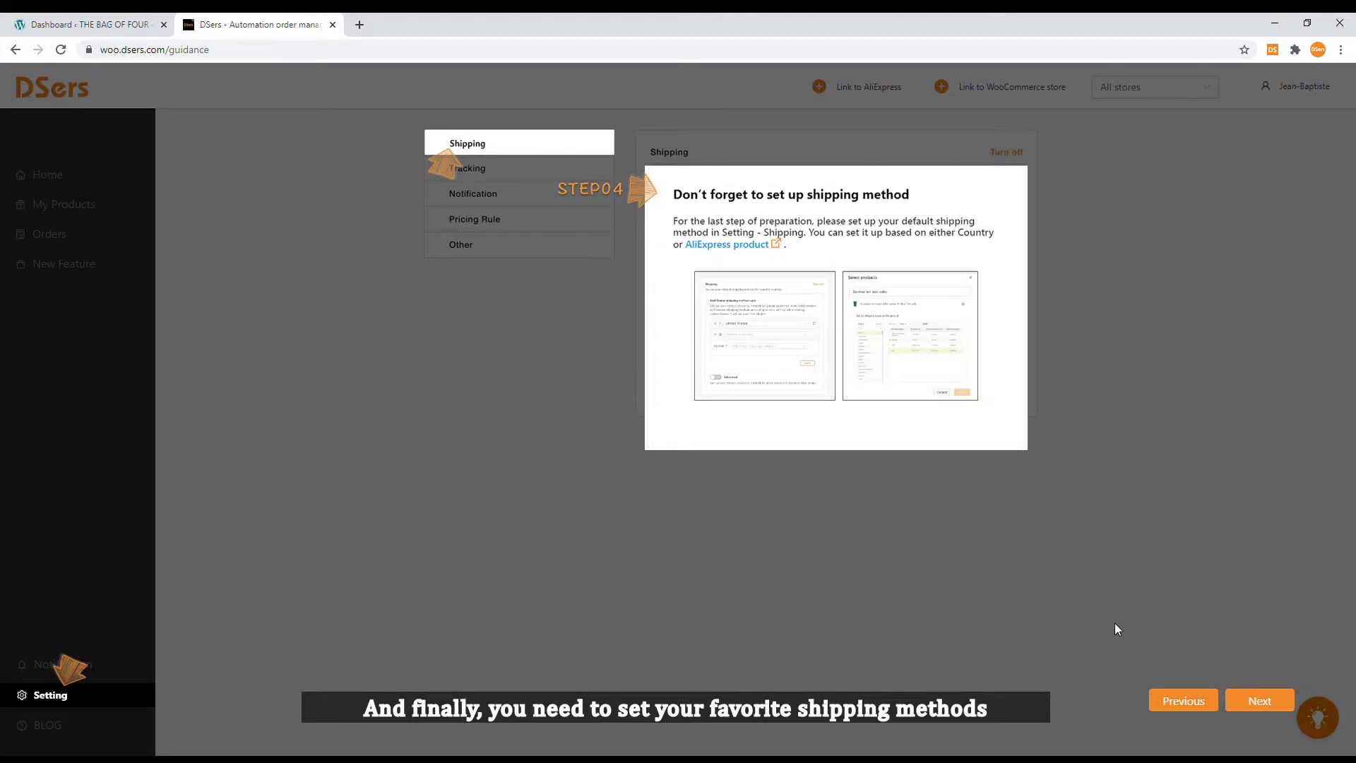
{"action": "left_click", "coordinate": [1252, 703]}
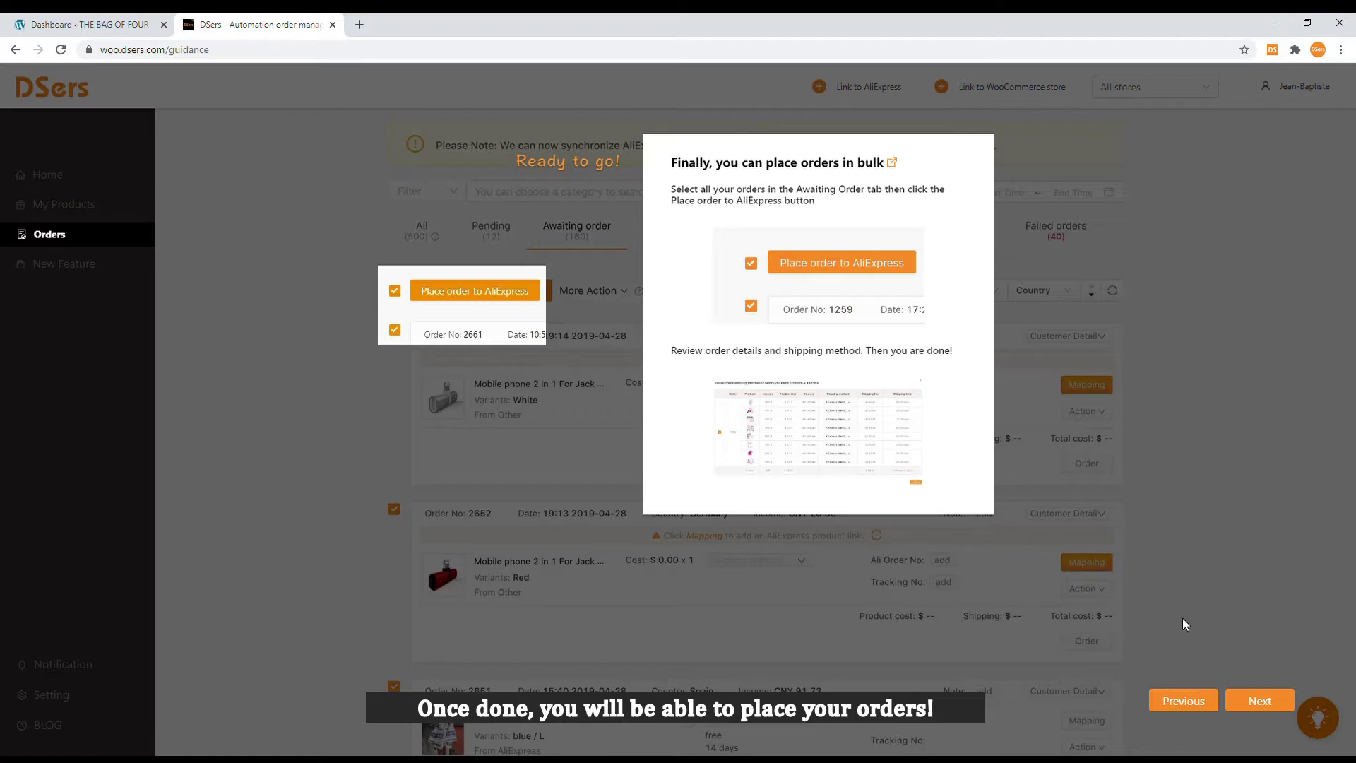
{"action": "left_click", "coordinate": [1252, 703]}
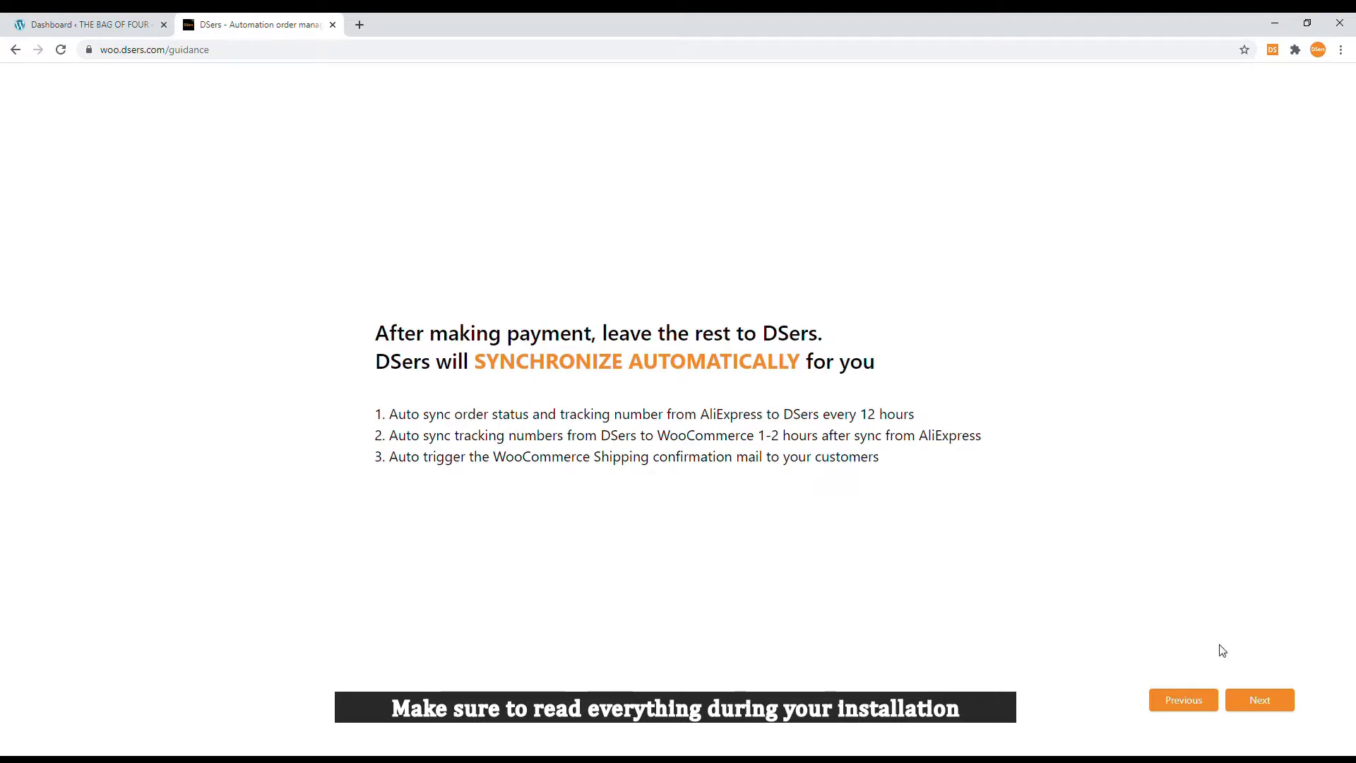
{"action": "left_click", "coordinate": [1272, 701]}
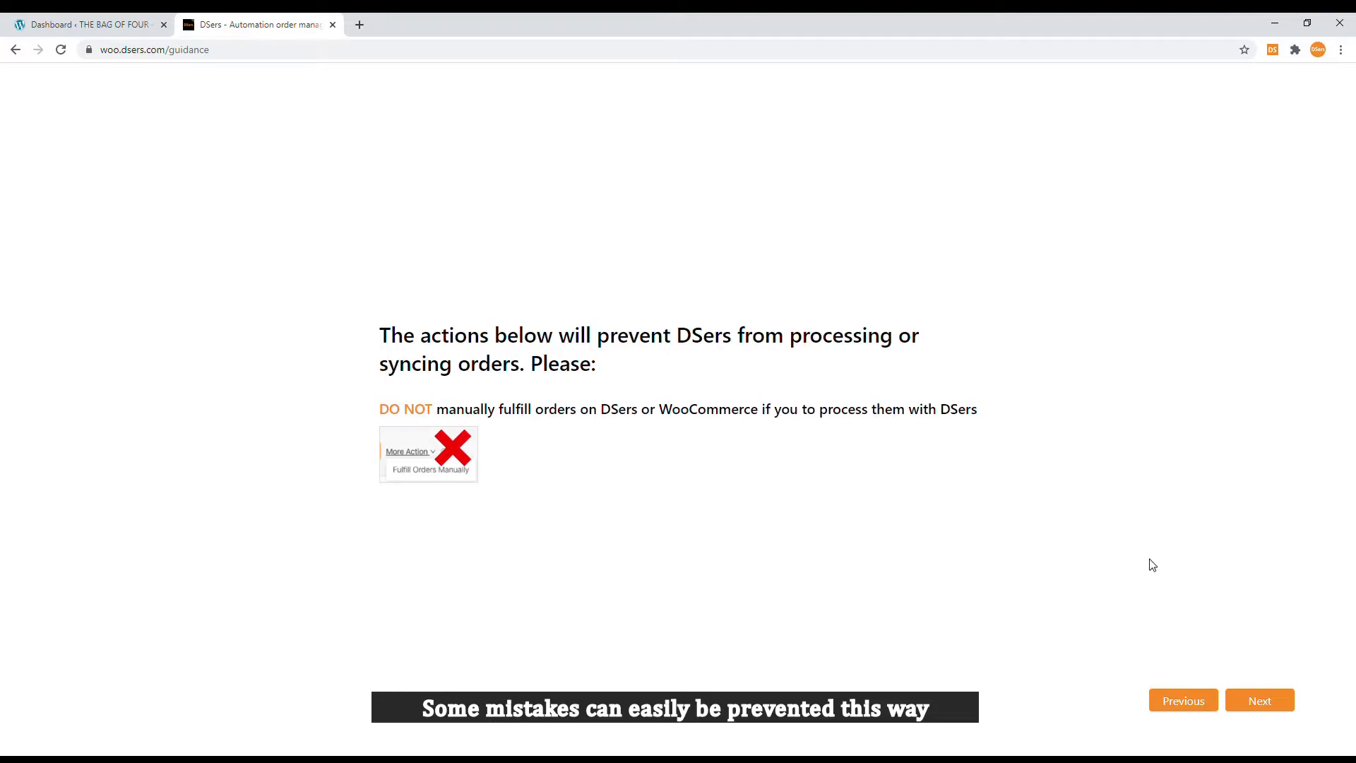
{"action": "left_click", "coordinate": [1257, 707]}
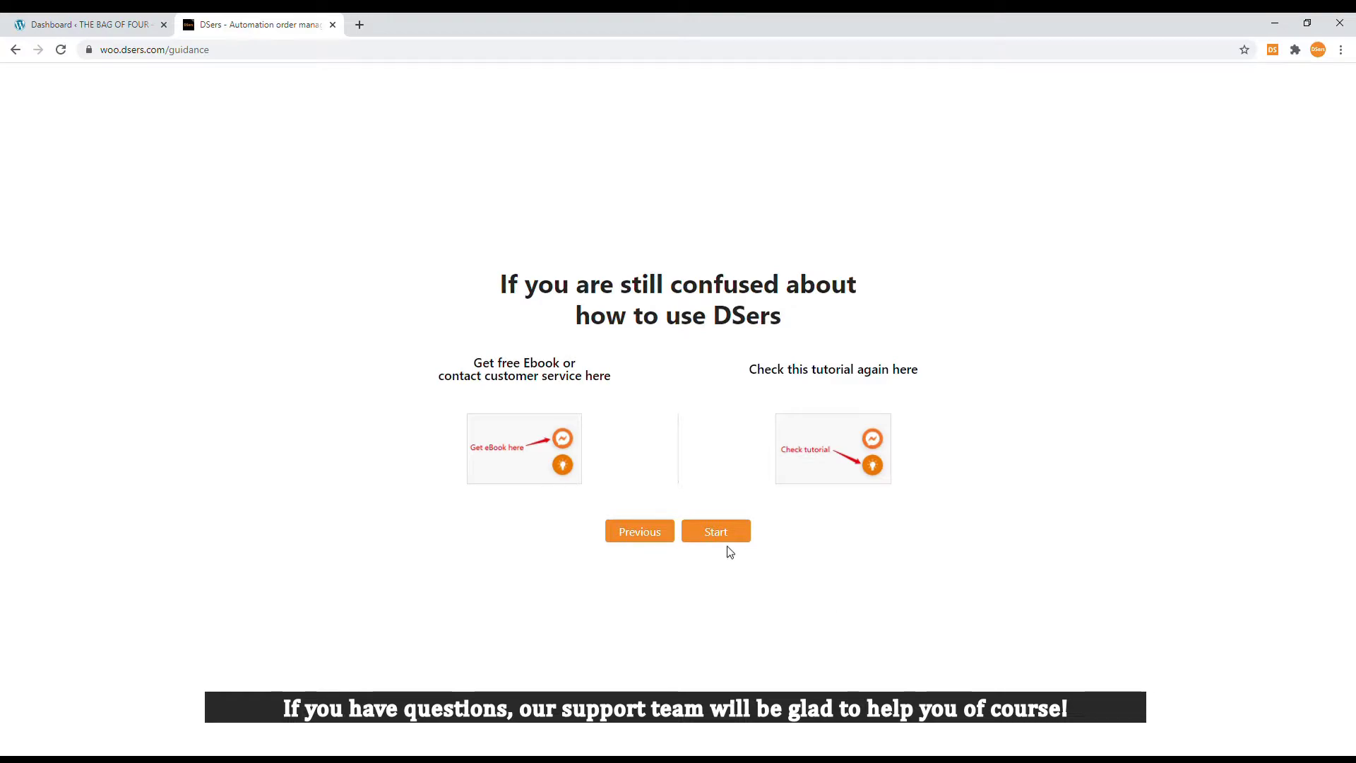
{"action": "left_click", "coordinate": [707, 539]}
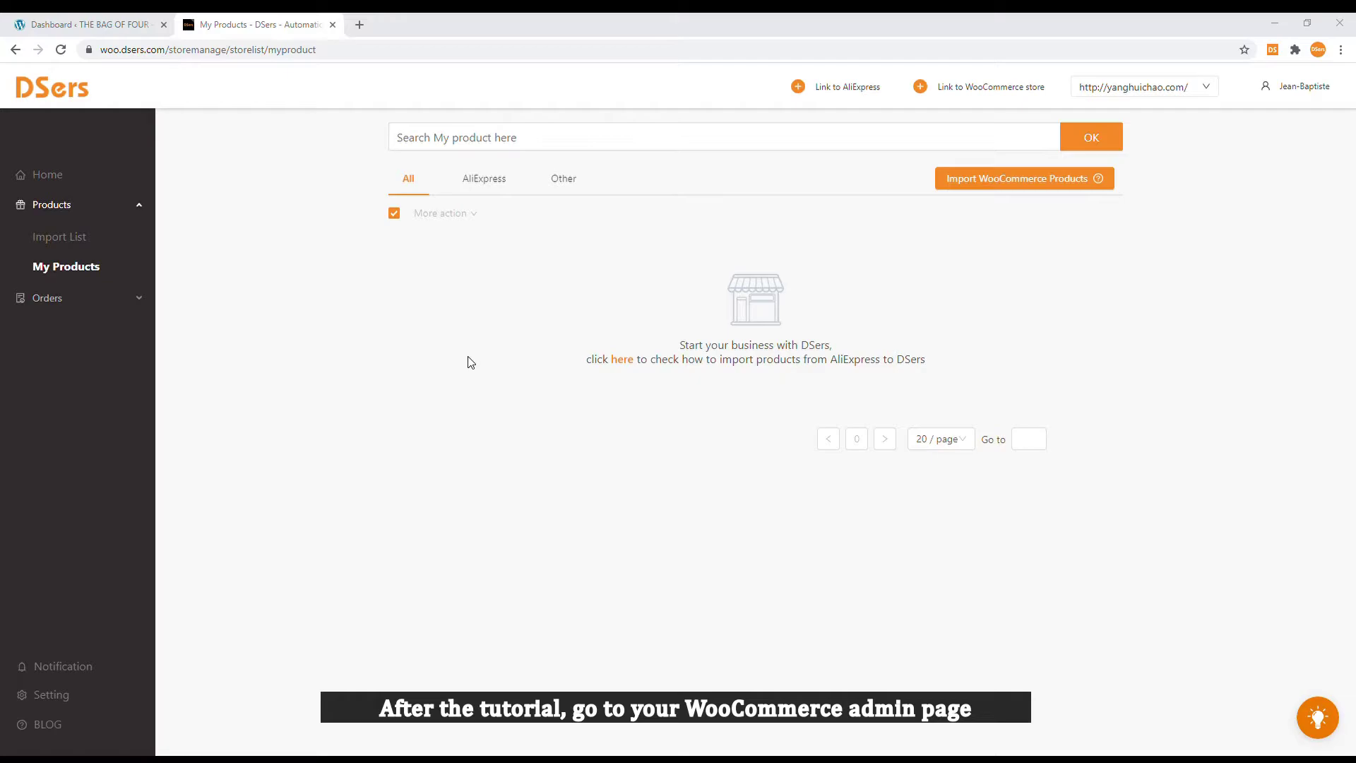
- Switch to the store's WordPress admin and save the Permalink settings with the Post name structure
{"action": "left_click", "coordinate": [114, 32]}
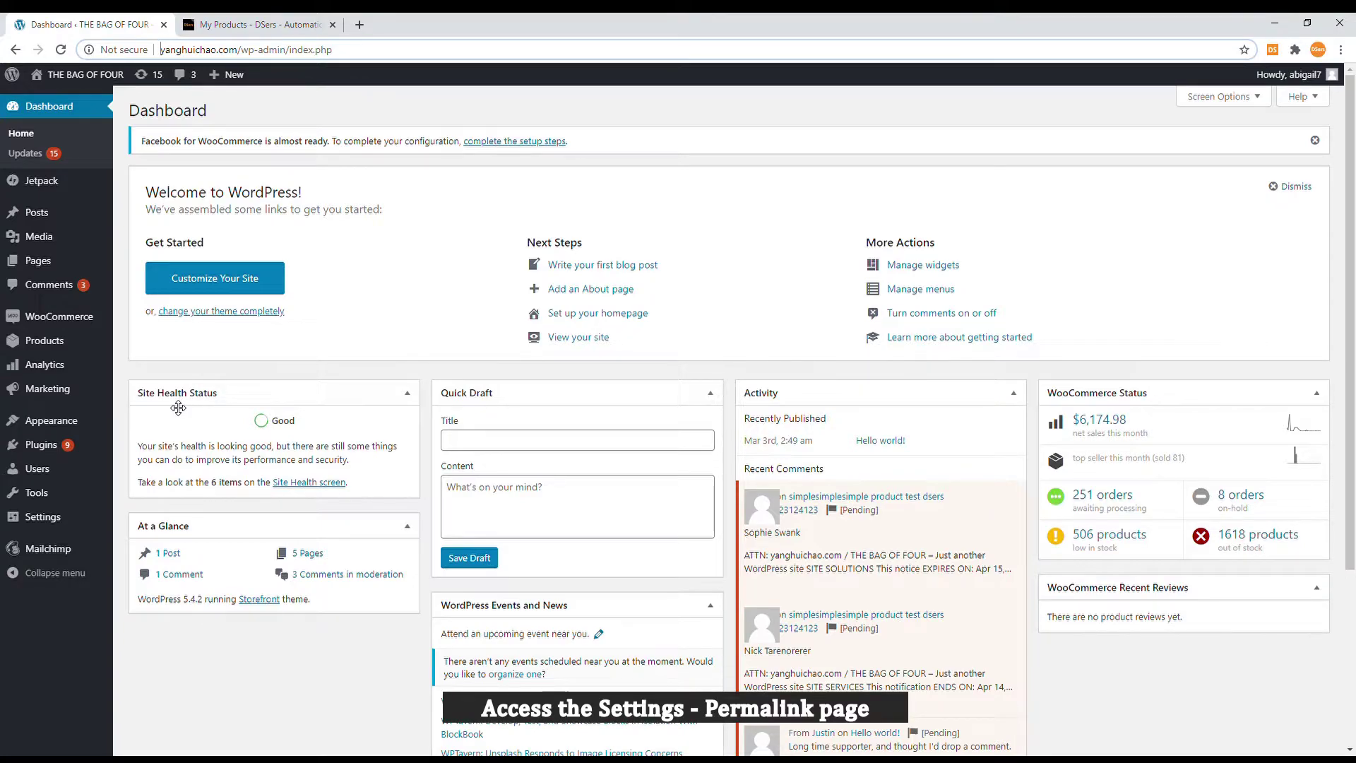
{"action": "mouse_move", "coordinate": [38, 526]}
{"action": "left_click", "coordinate": [144, 618]}
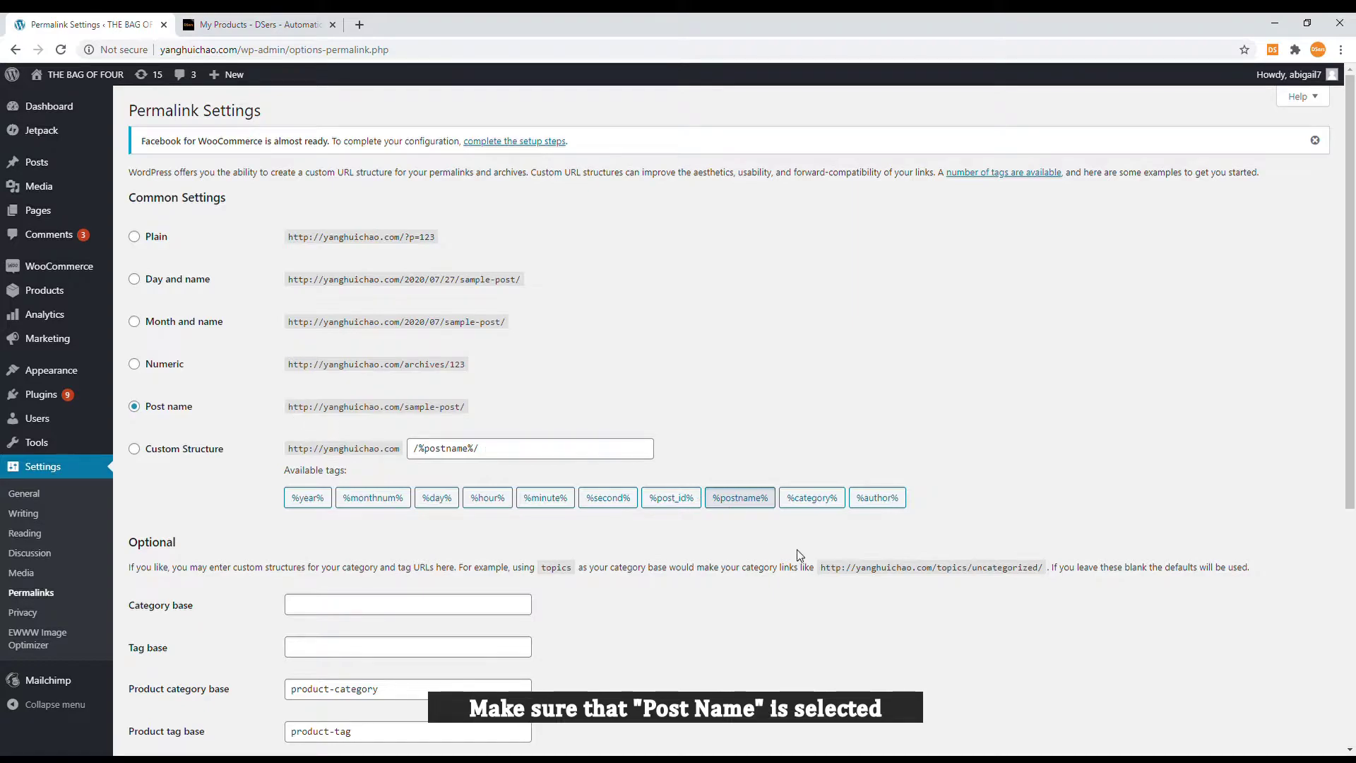
{"action": "scroll", "coordinate": [883, 597], "scroll_direction": "down", "scroll_amount": 5}
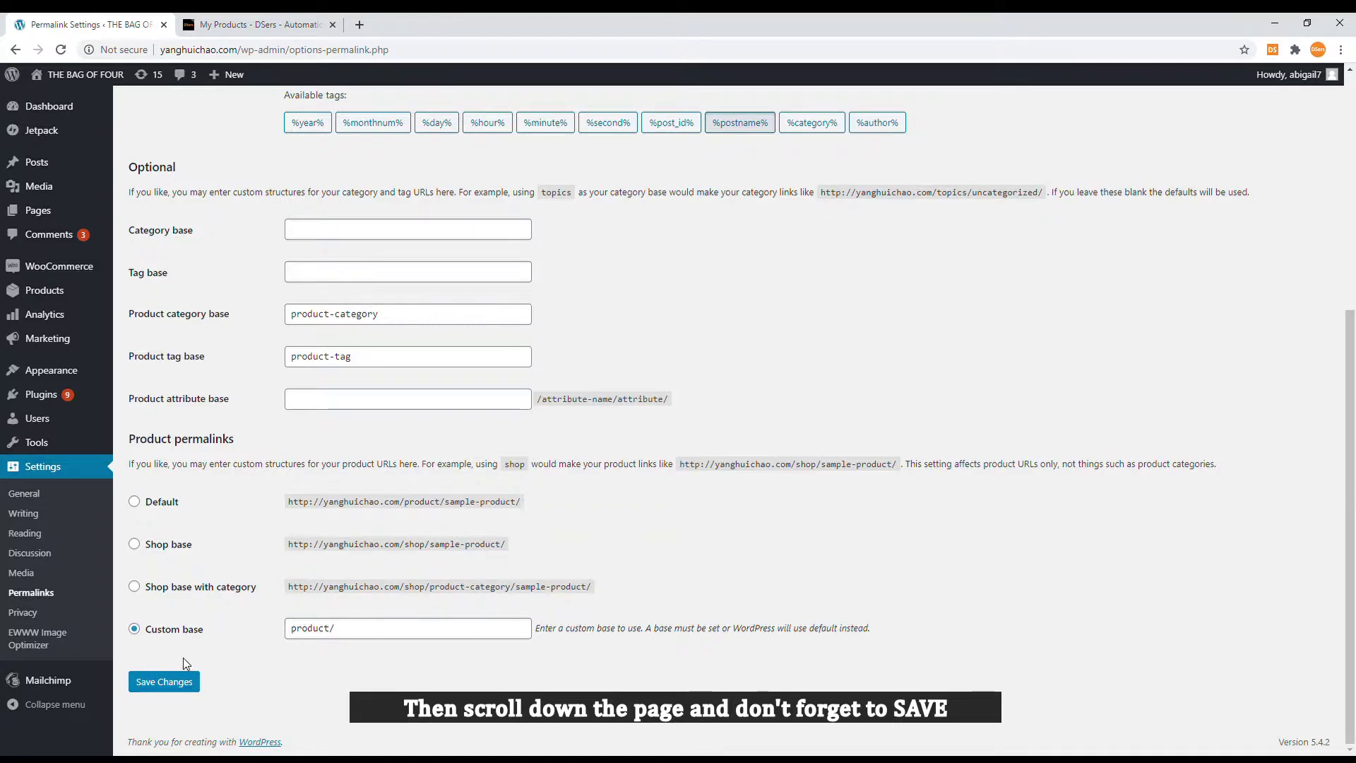
{"action": "left_click", "coordinate": [171, 682]}
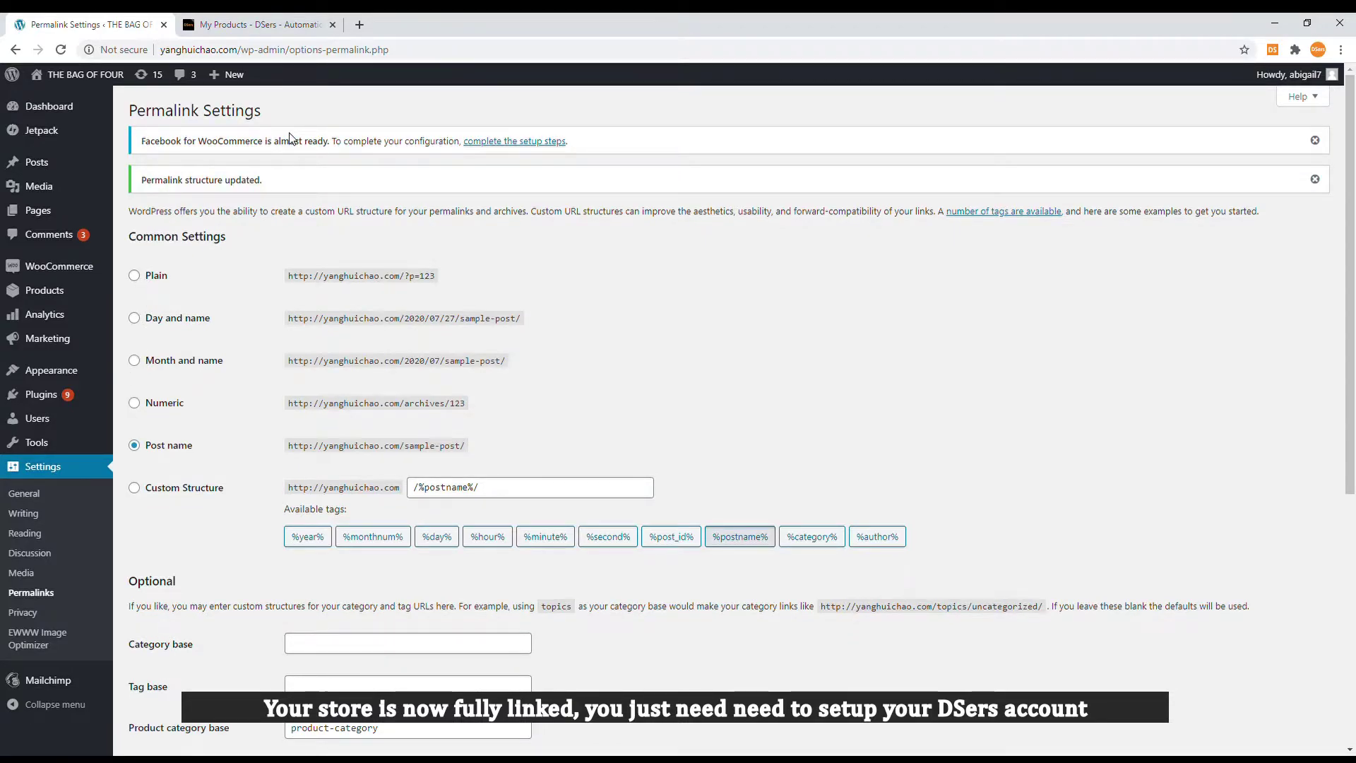
- Switch back to DSers and start linking the AliExpress account
{"action": "left_click", "coordinate": [258, 27]}
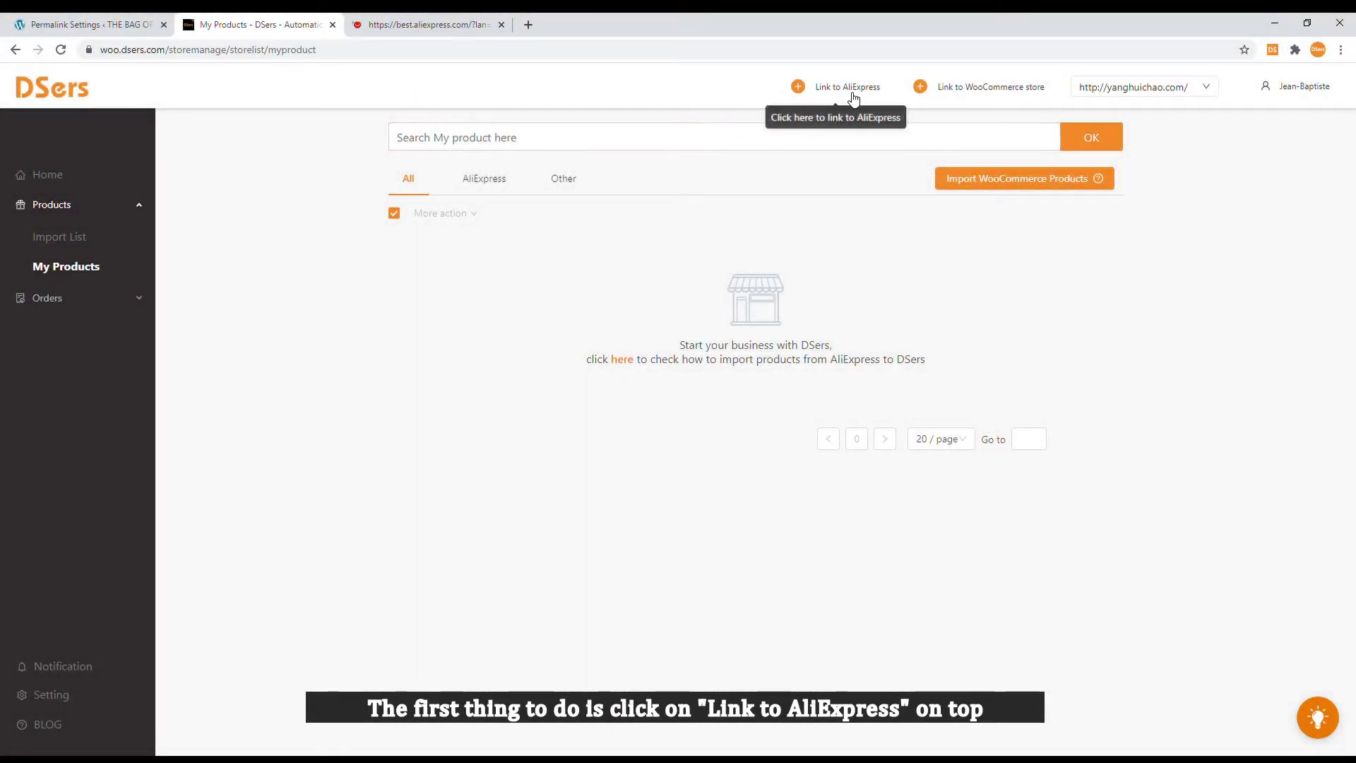
{"action": "left_click", "coordinate": [853, 98]}
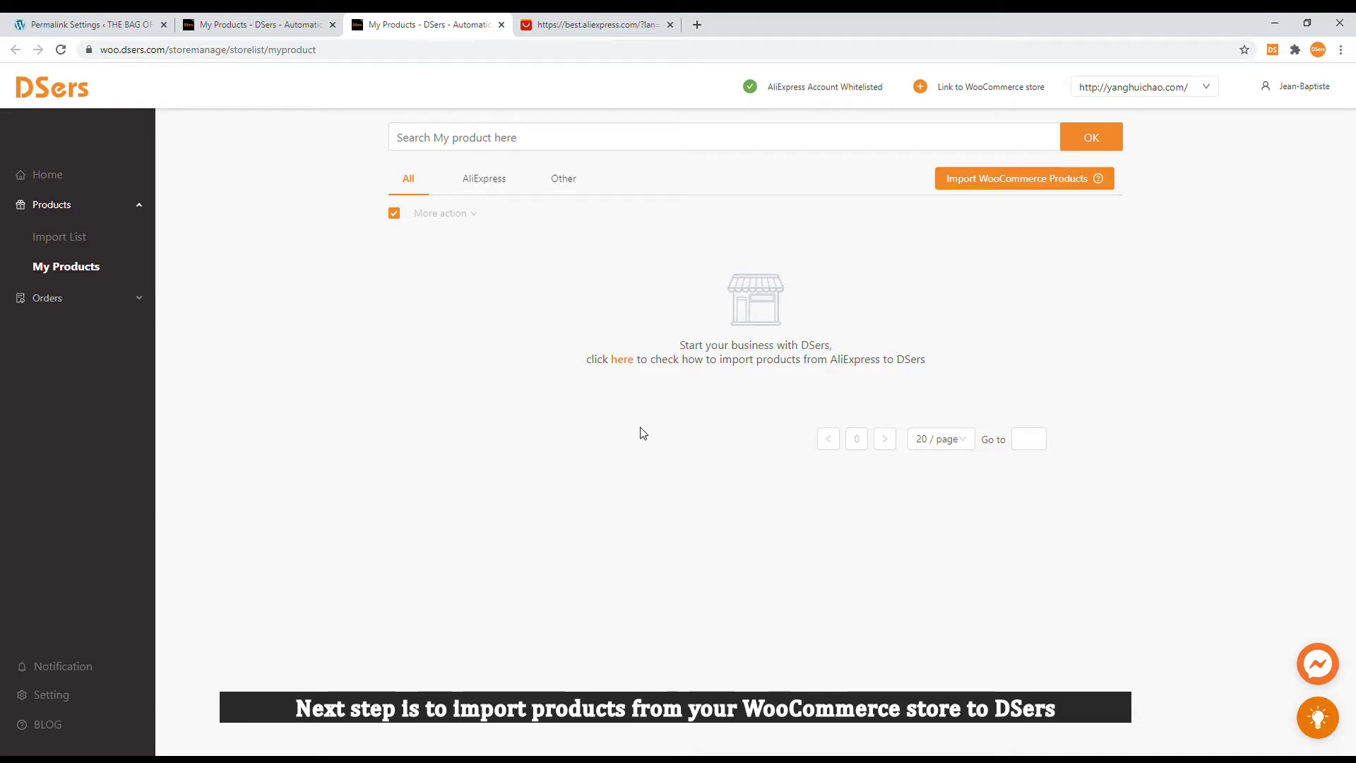
- Search the WooCommerce store's products for "earrings" and import the rose flower sterling silver stud earrings
{"action": "left_click", "coordinate": [1000, 179]}
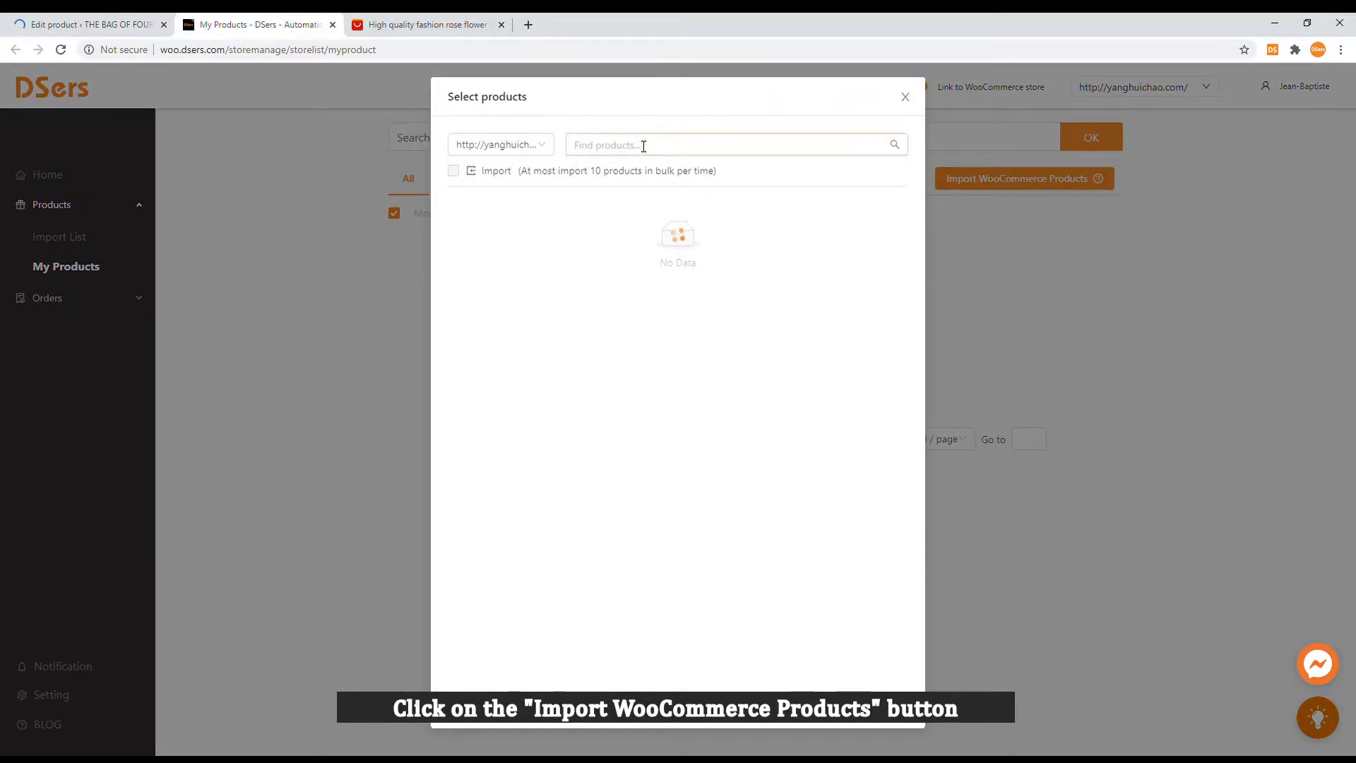
{"action": "left_click", "coordinate": [641, 144]}
{"action": "type", "text": "e"}
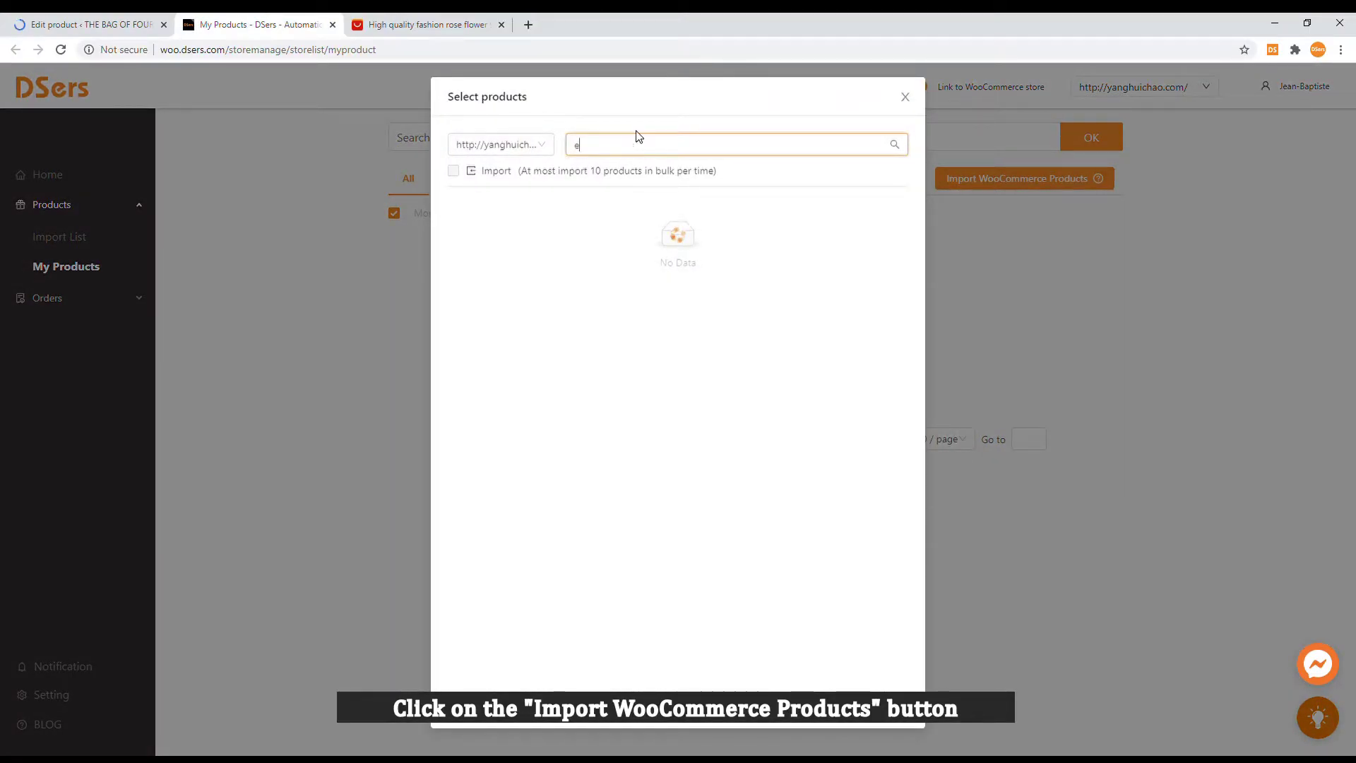
{"action": "type", "text": "e"}
{"action": "key", "text": "BackSpace"}
{"action": "type", "text": "arrings"}
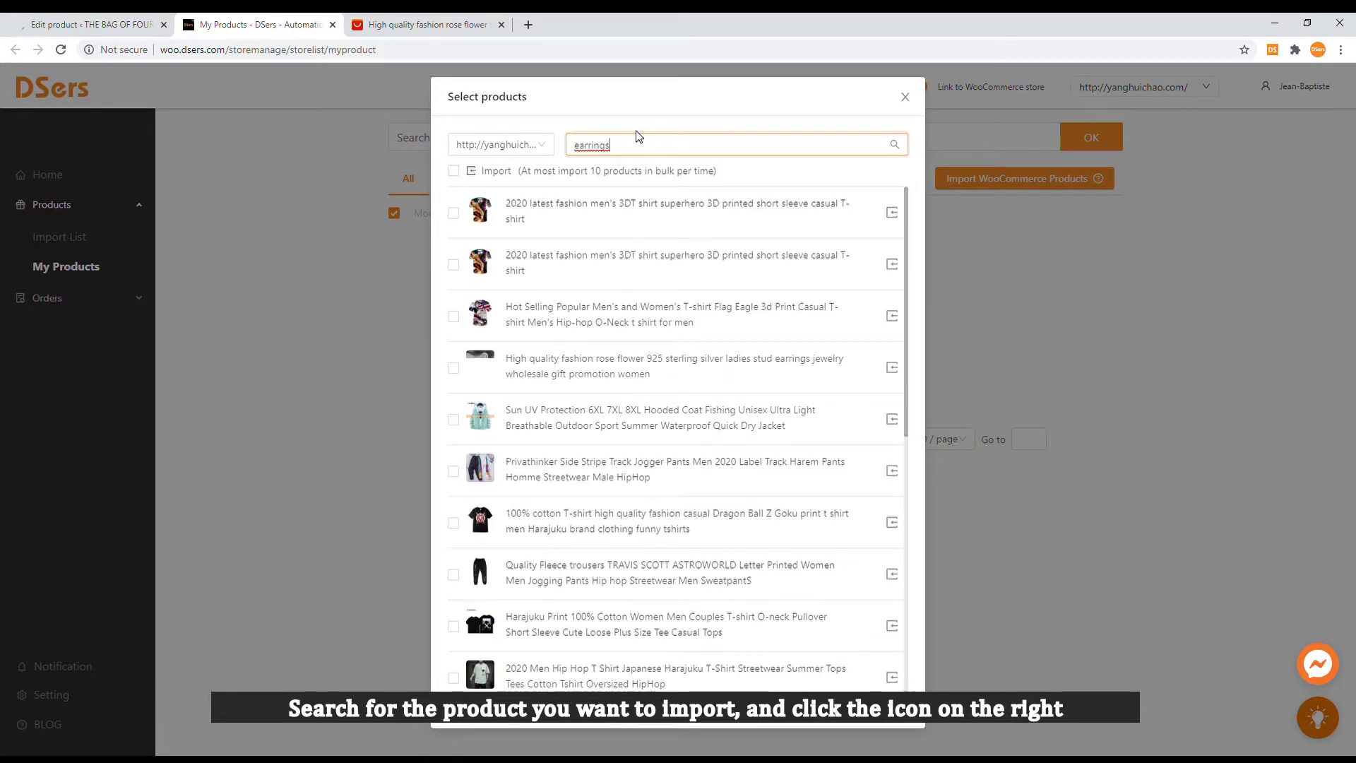
{"action": "key", "text": "Return"}
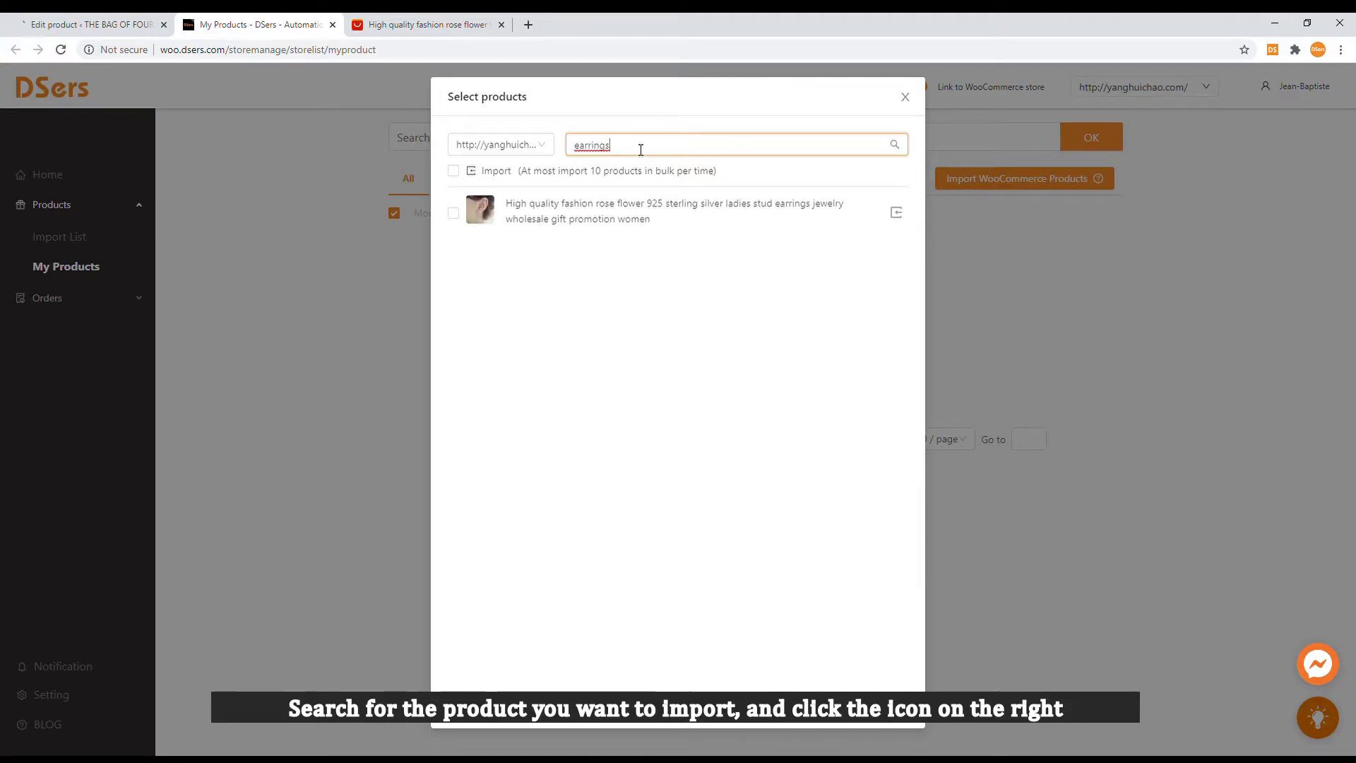
{"action": "left_click", "coordinate": [898, 220]}
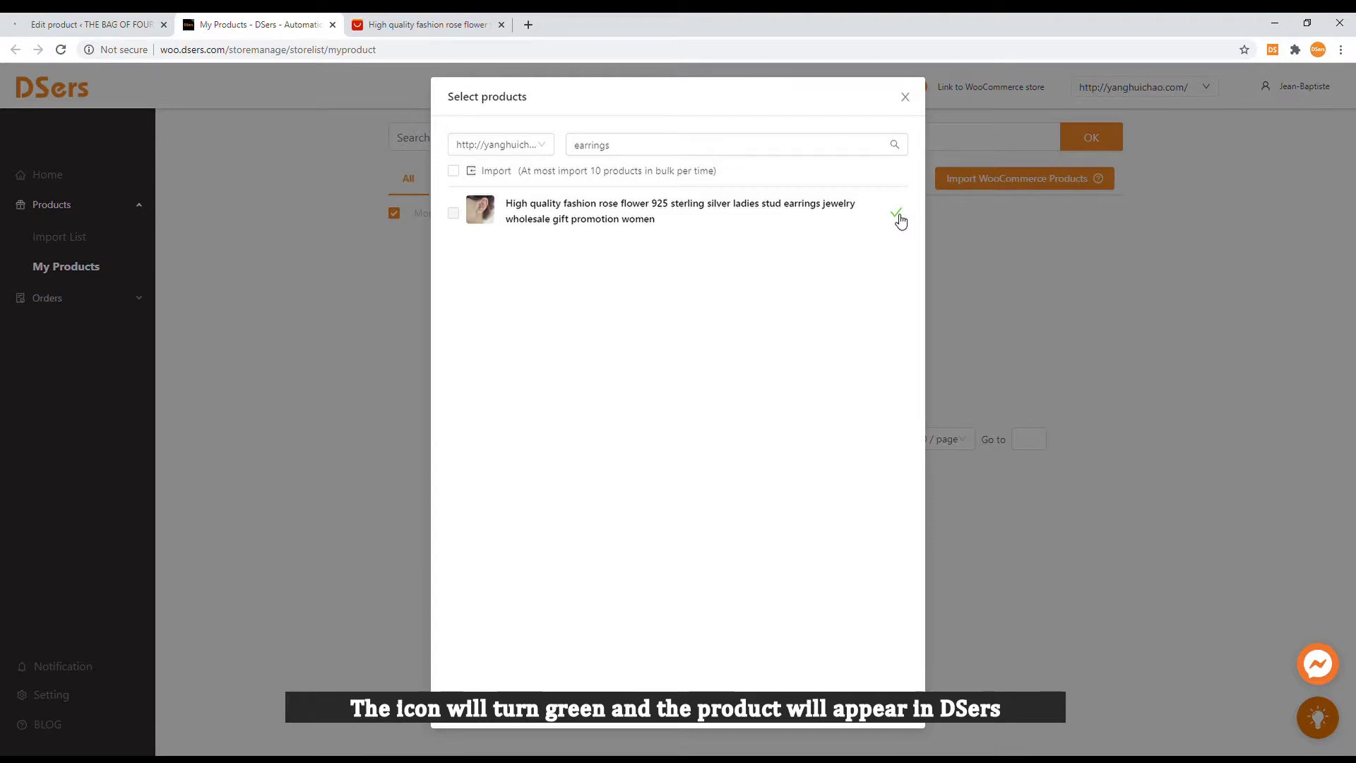
{"action": "left_click", "coordinate": [905, 96]}
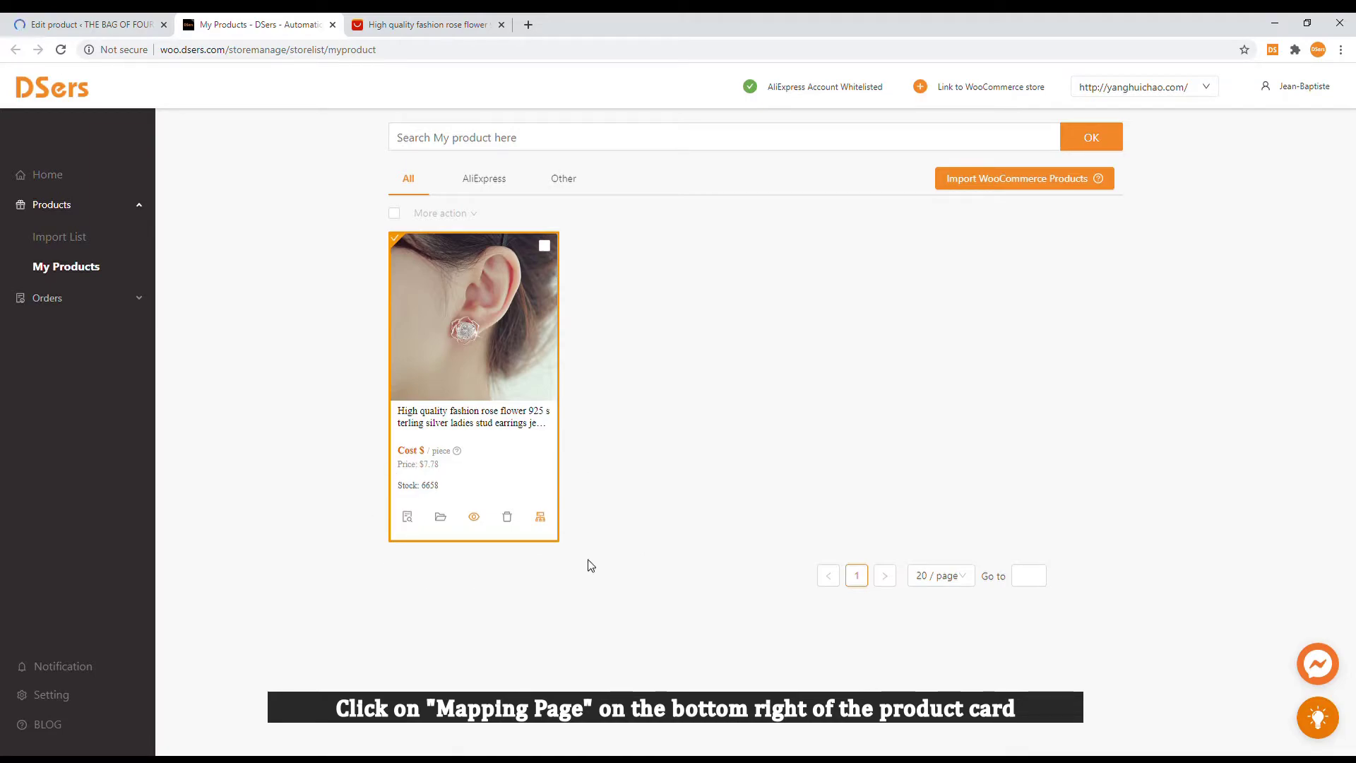
- Open the earrings' supplier mapping, import the matching AliExpress product by its copied URL, and set it as the default option
{"action": "left_click", "coordinate": [541, 518]}
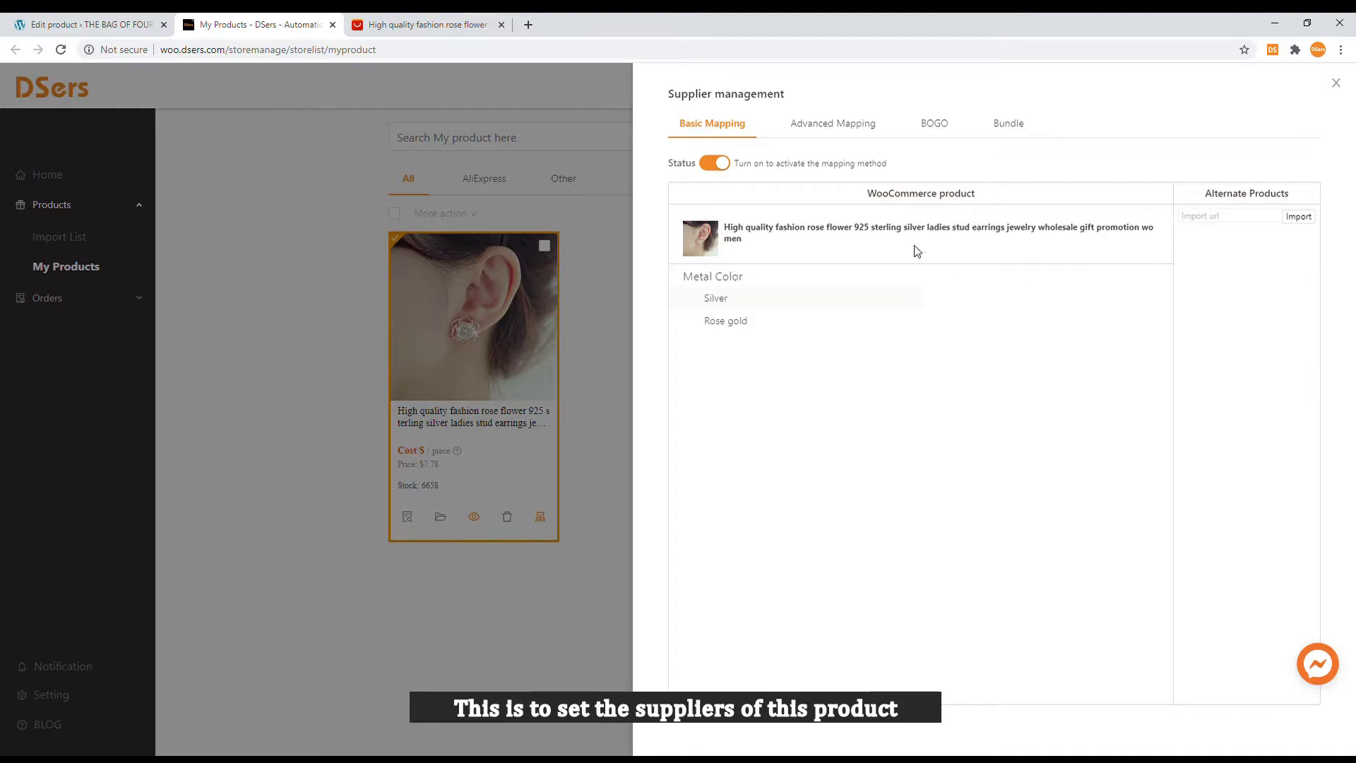
{"action": "left_click", "coordinate": [417, 29]}
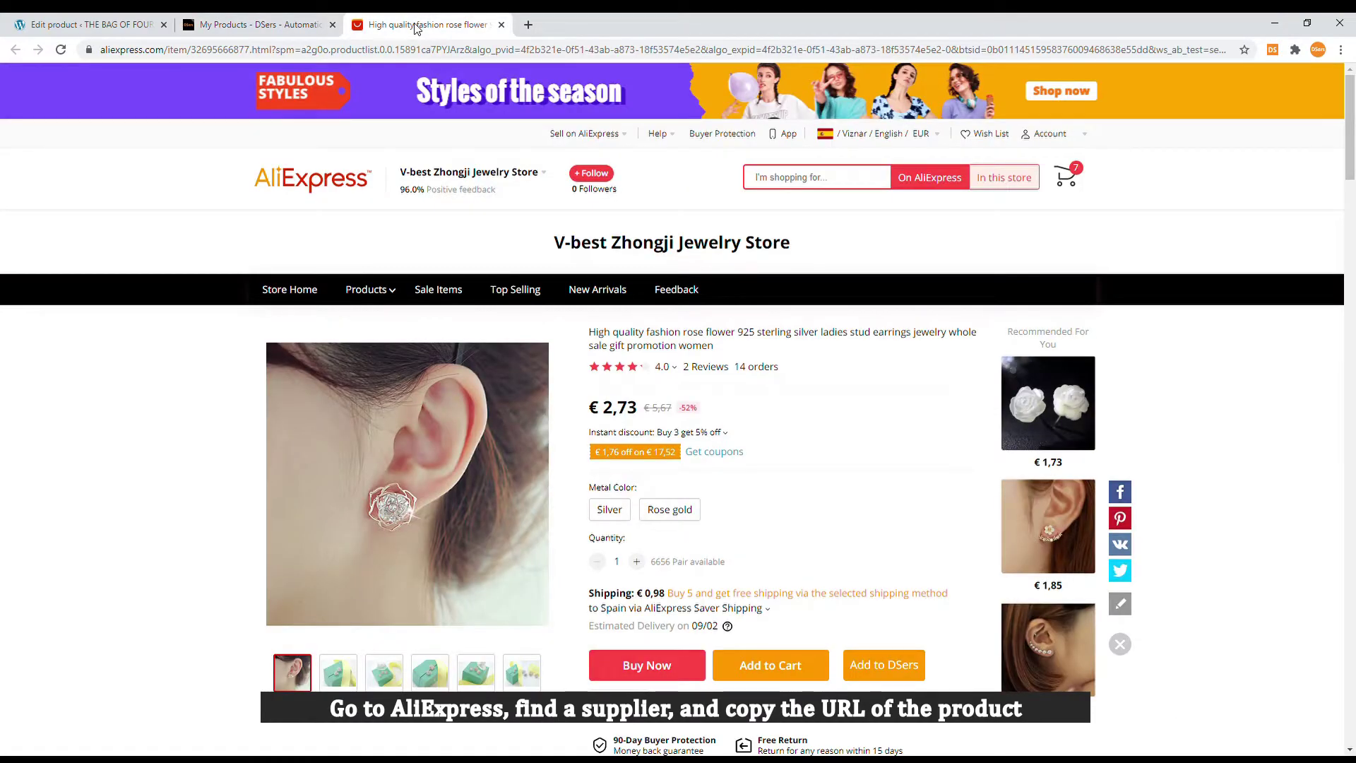
{"action": "left_click", "coordinate": [408, 48]}
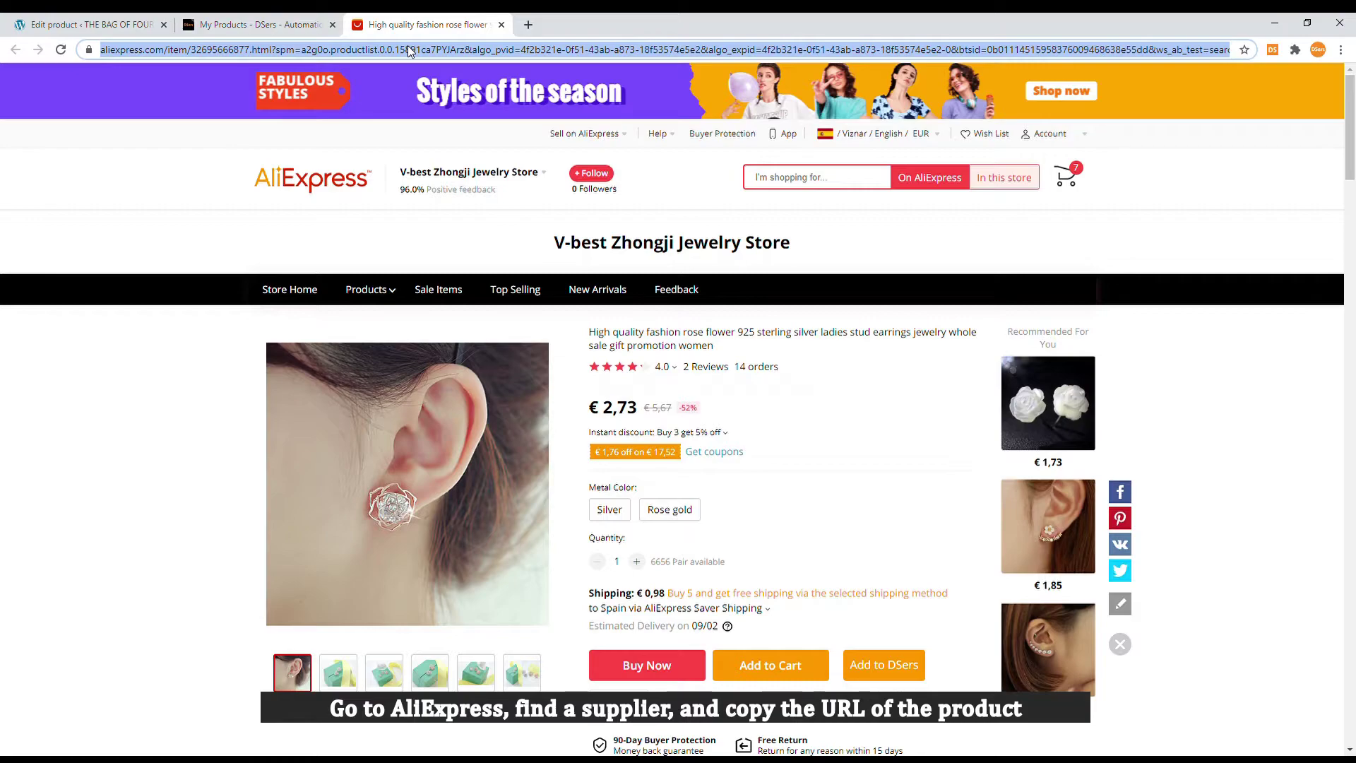
{"action": "left_click", "coordinate": [285, 22]}
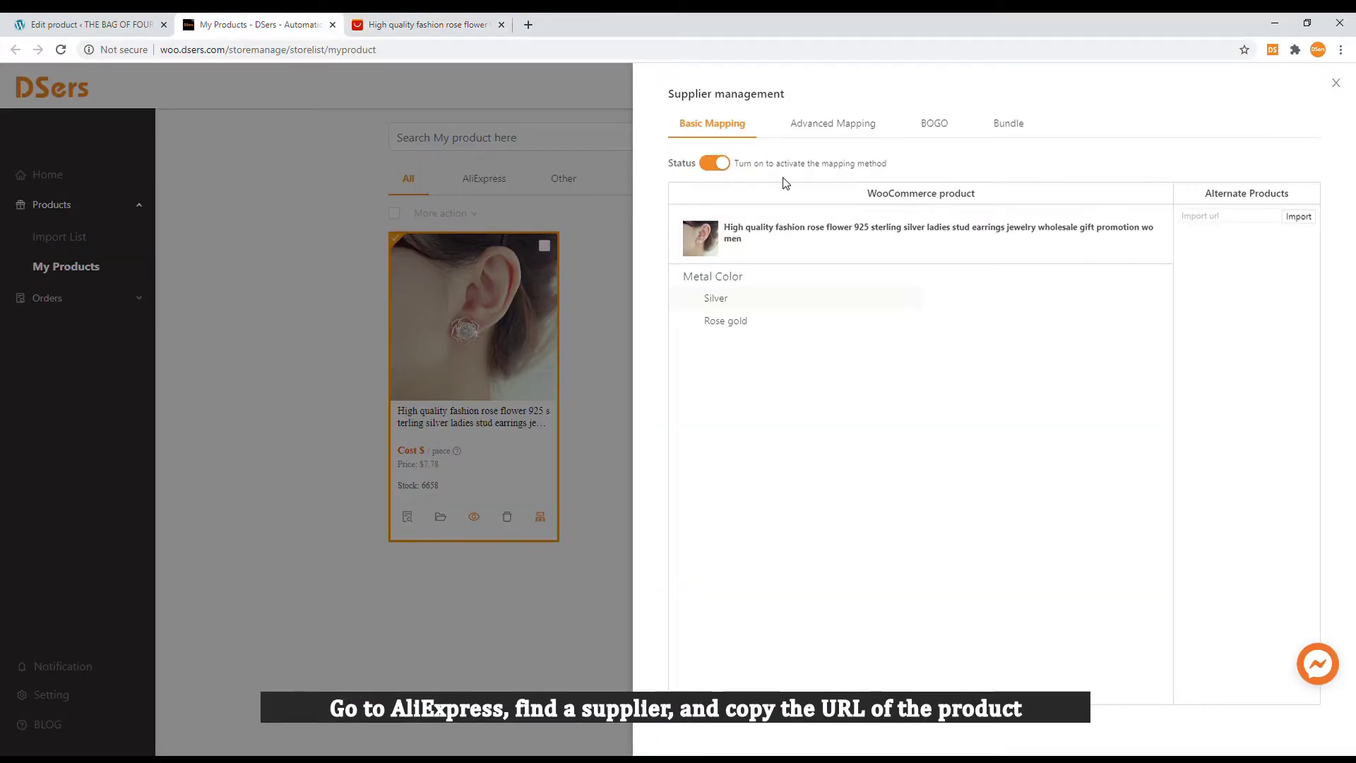
{"action": "left_click", "coordinate": [1243, 224]}
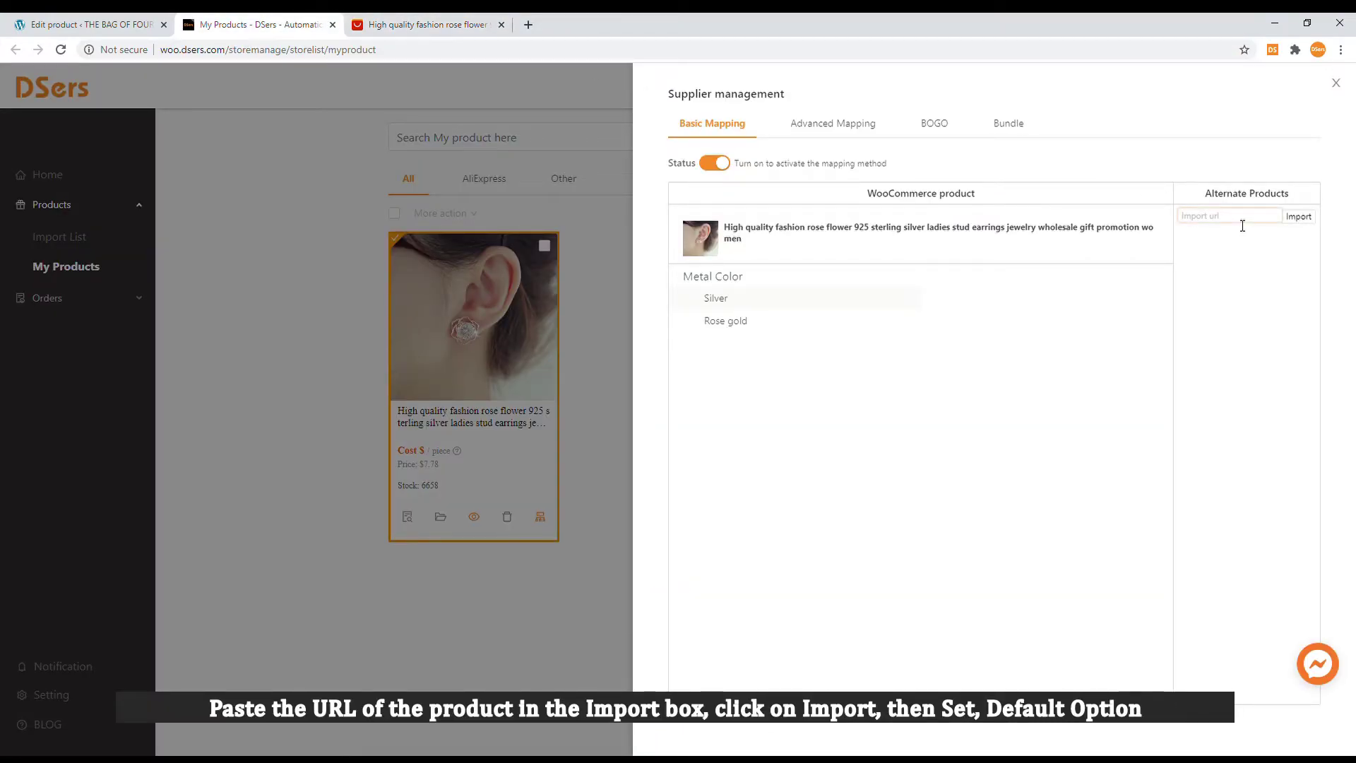
{"action": "key", "text": "ctrl+v"}
{"action": "left_click", "coordinate": [1300, 220]}
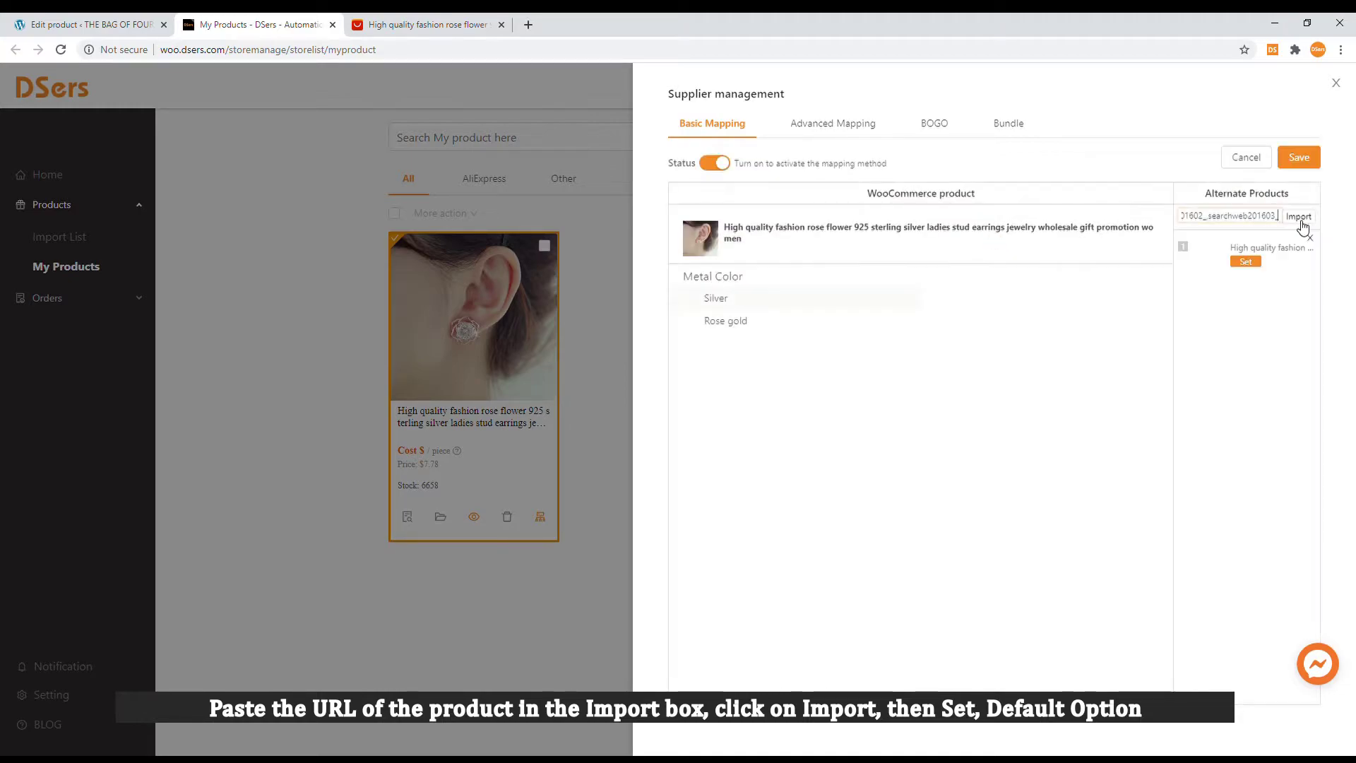
{"action": "left_click", "coordinate": [1247, 263]}
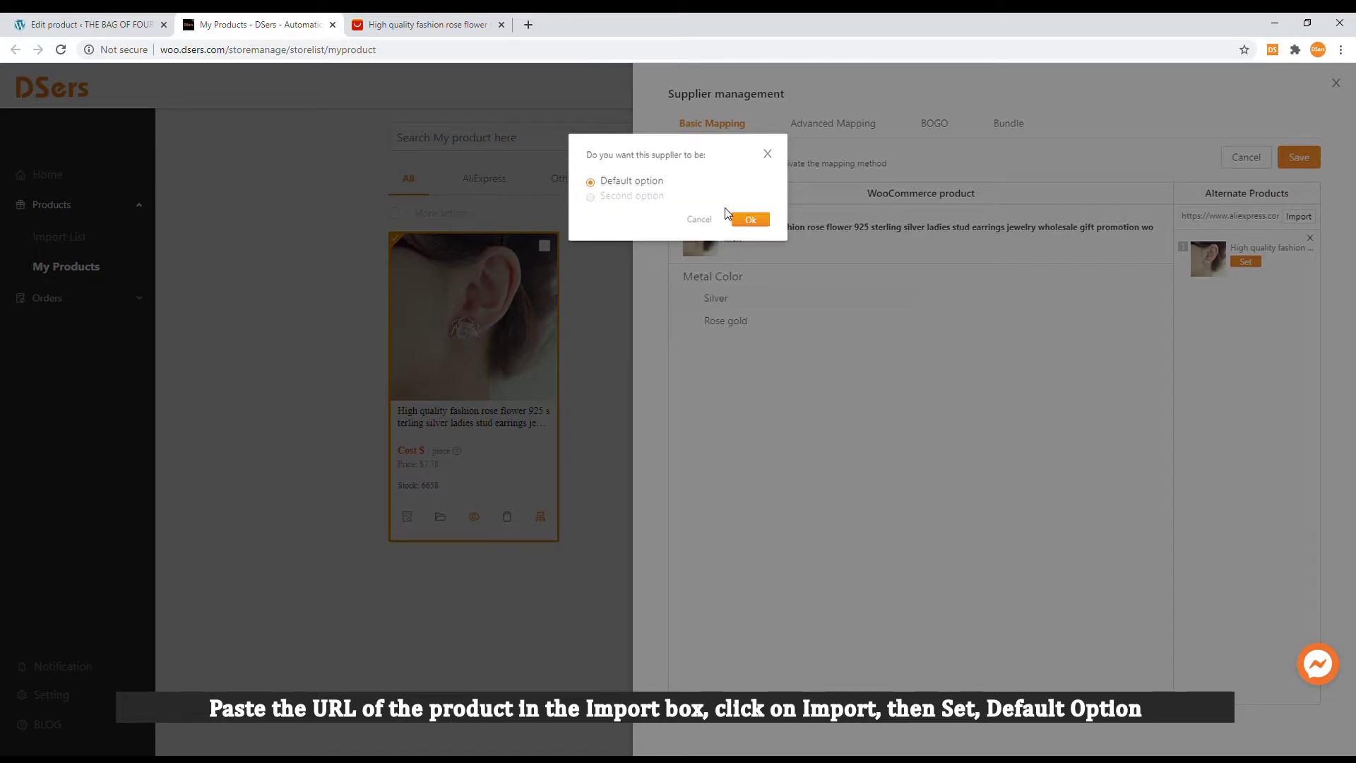
{"action": "left_click", "coordinate": [750, 221]}
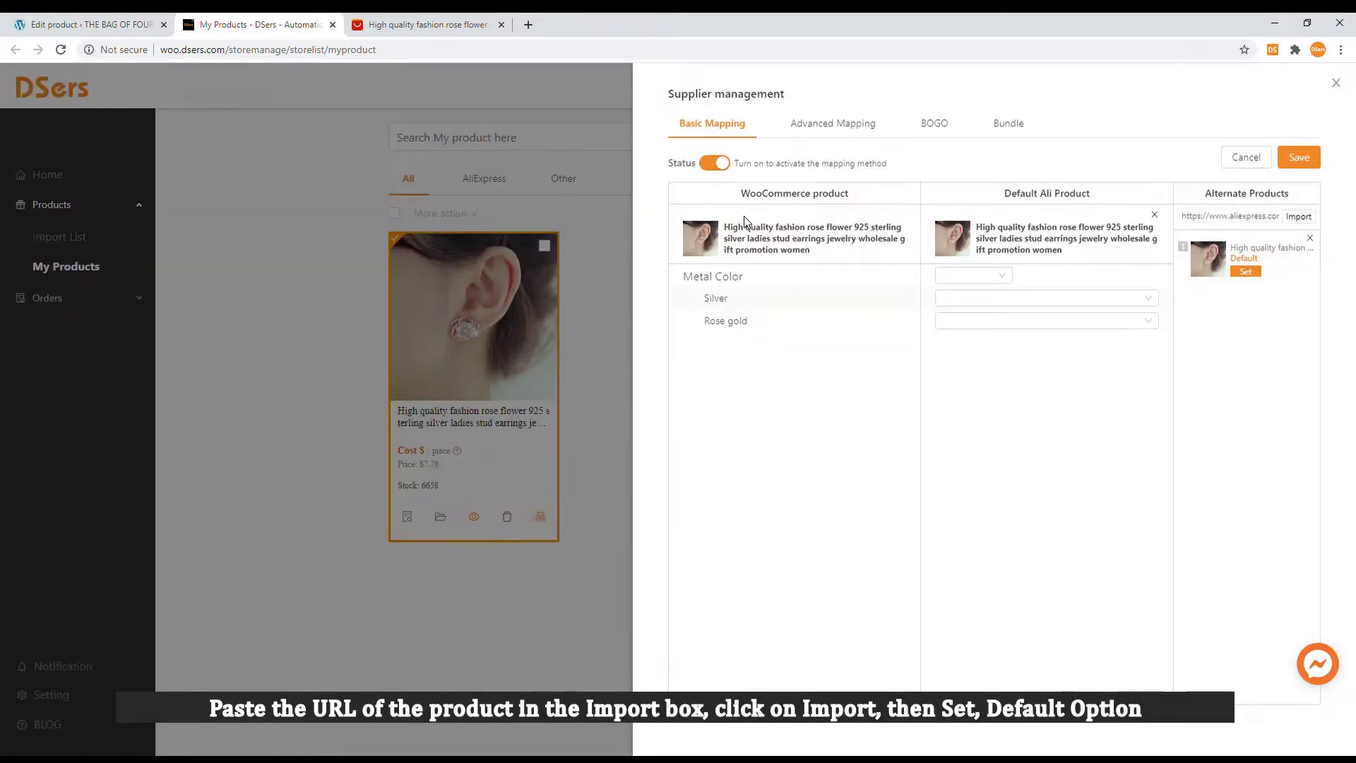
- Map the Metal Color variants Silver and Rose gold to the supplier's matching variants, then save and close the supplier mapping
{"action": "left_click", "coordinate": [996, 274]}
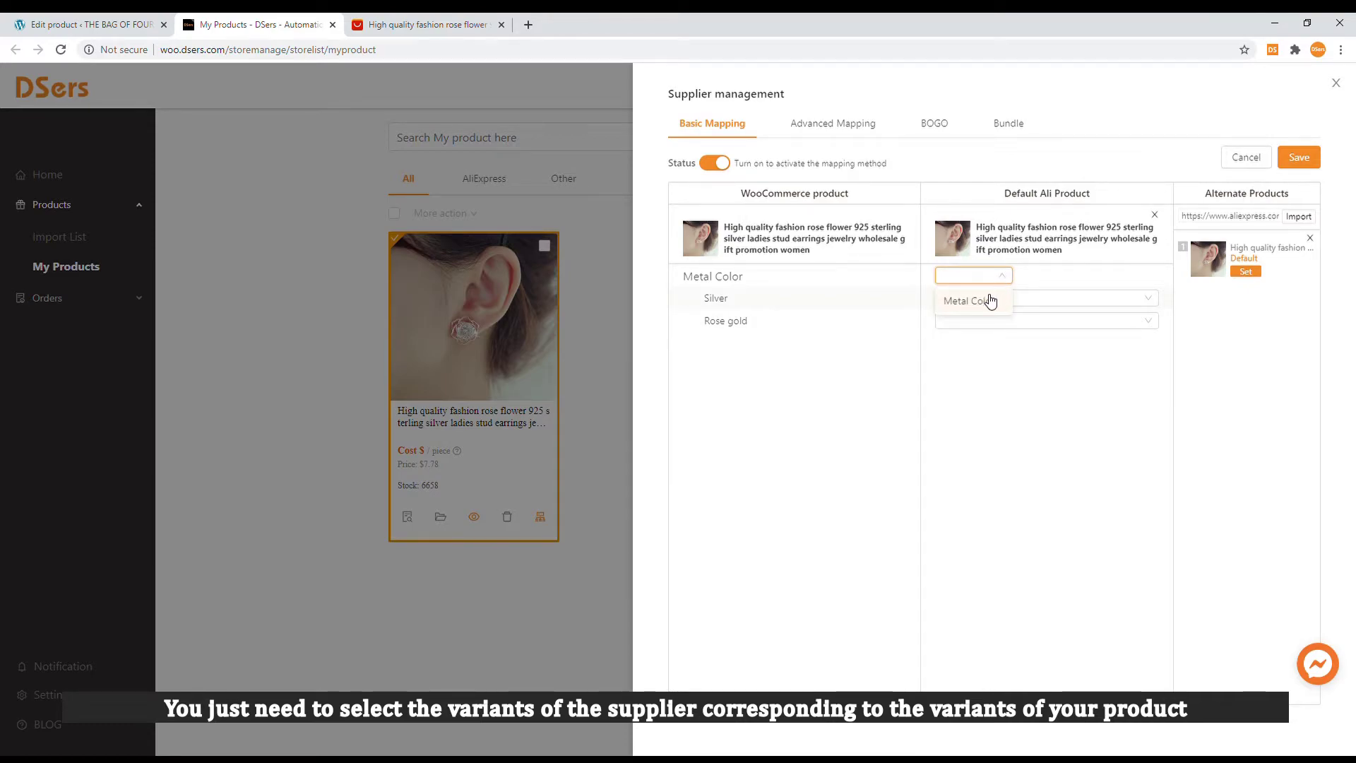
{"action": "left_click", "coordinate": [989, 302]}
{"action": "left_click", "coordinate": [987, 301]}
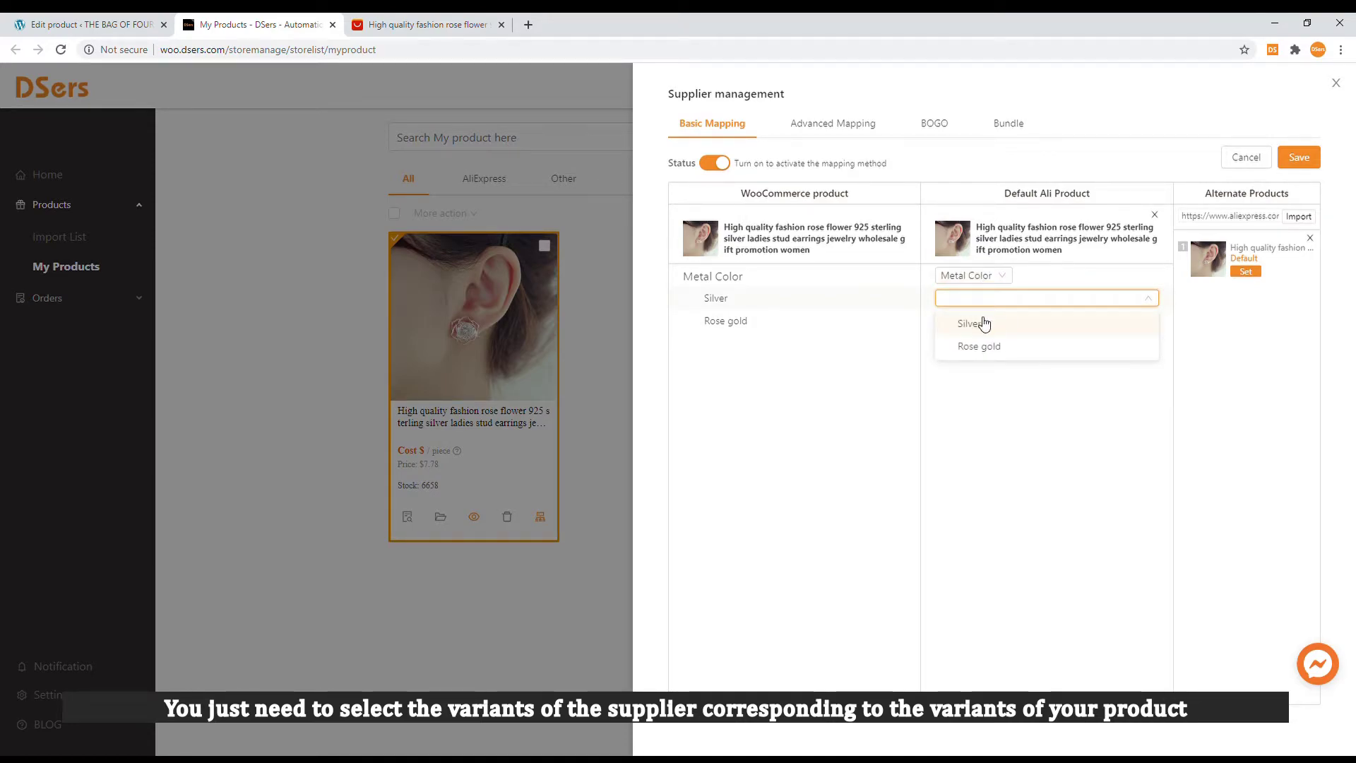
{"action": "left_click", "coordinate": [983, 329]}
{"action": "left_click", "coordinate": [982, 325]}
{"action": "left_click", "coordinate": [983, 377]}
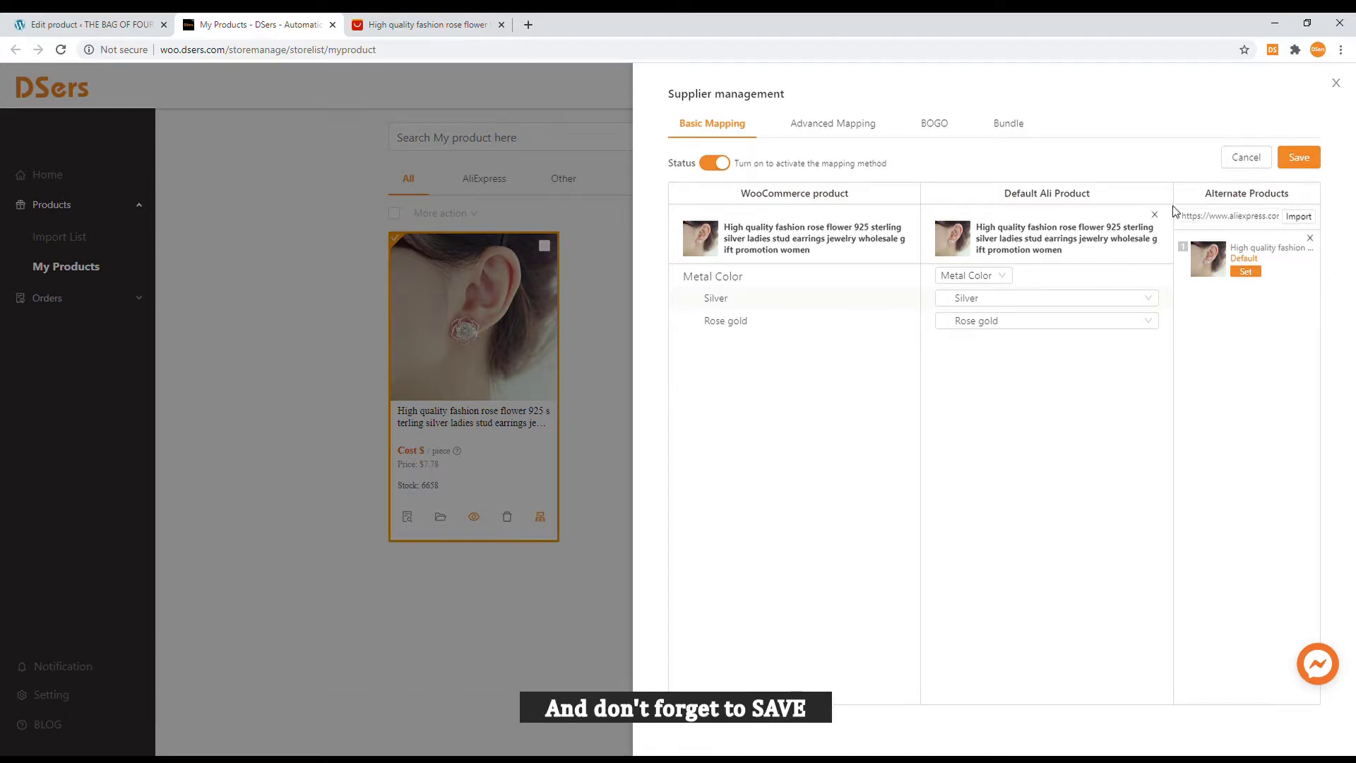
{"action": "left_click", "coordinate": [1292, 159]}
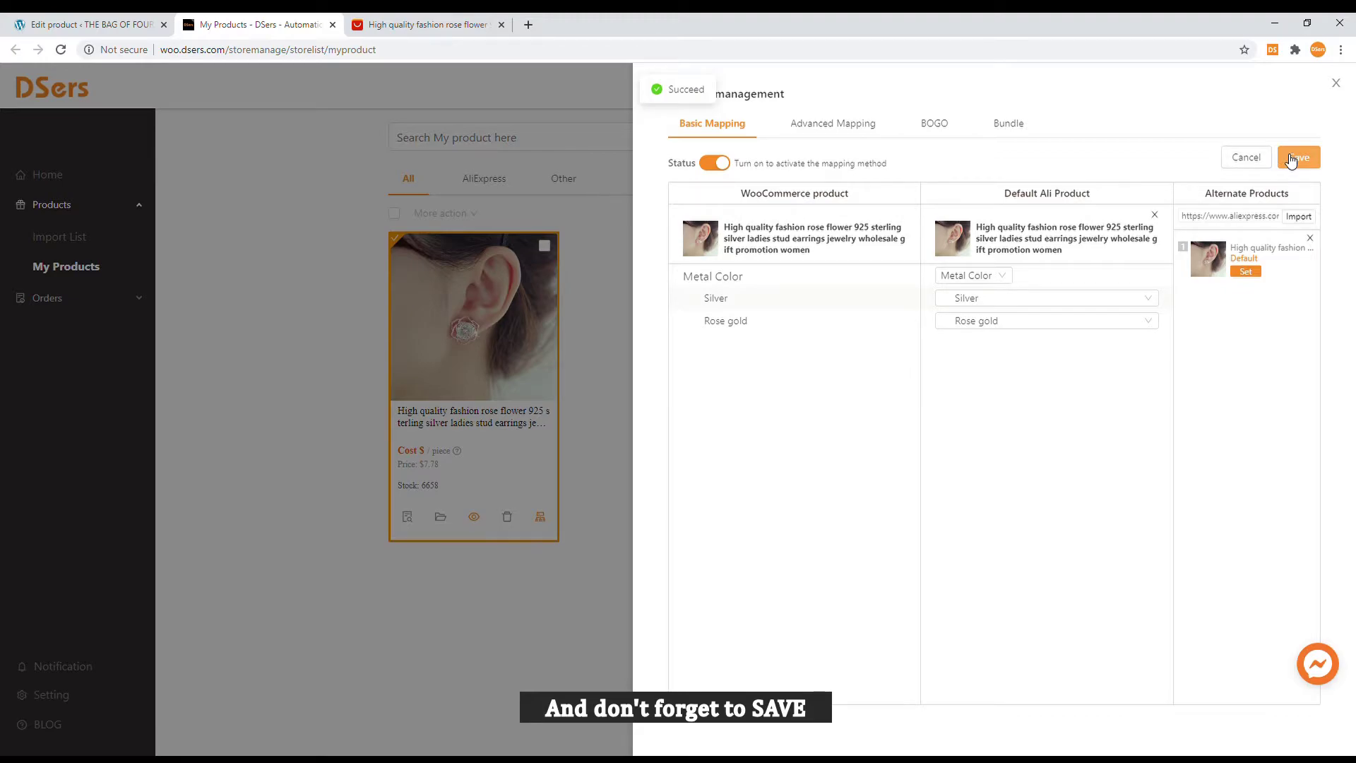
{"action": "left_click", "coordinate": [1337, 84]}
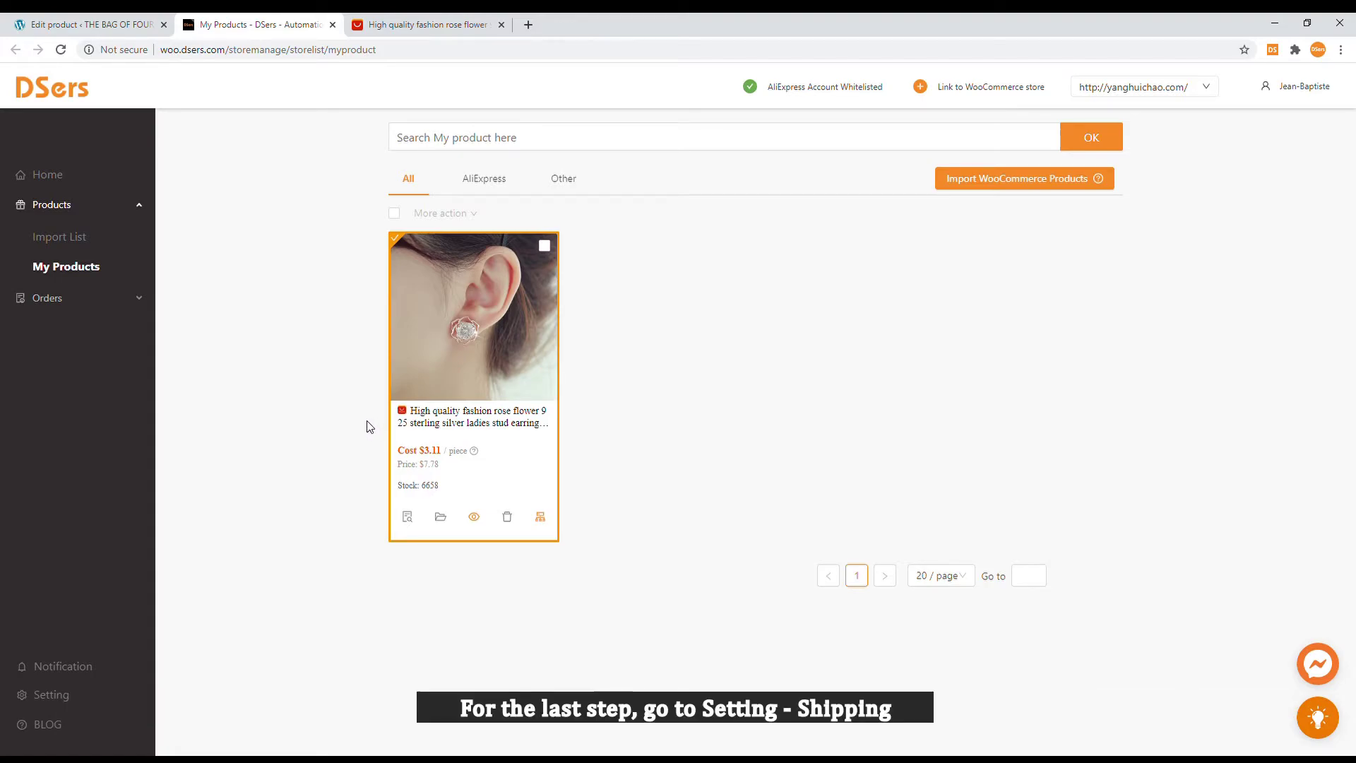
- Open the shipping settings and choose Global as the first entry of the global shipping method card
{"action": "left_click", "coordinate": [47, 698]}
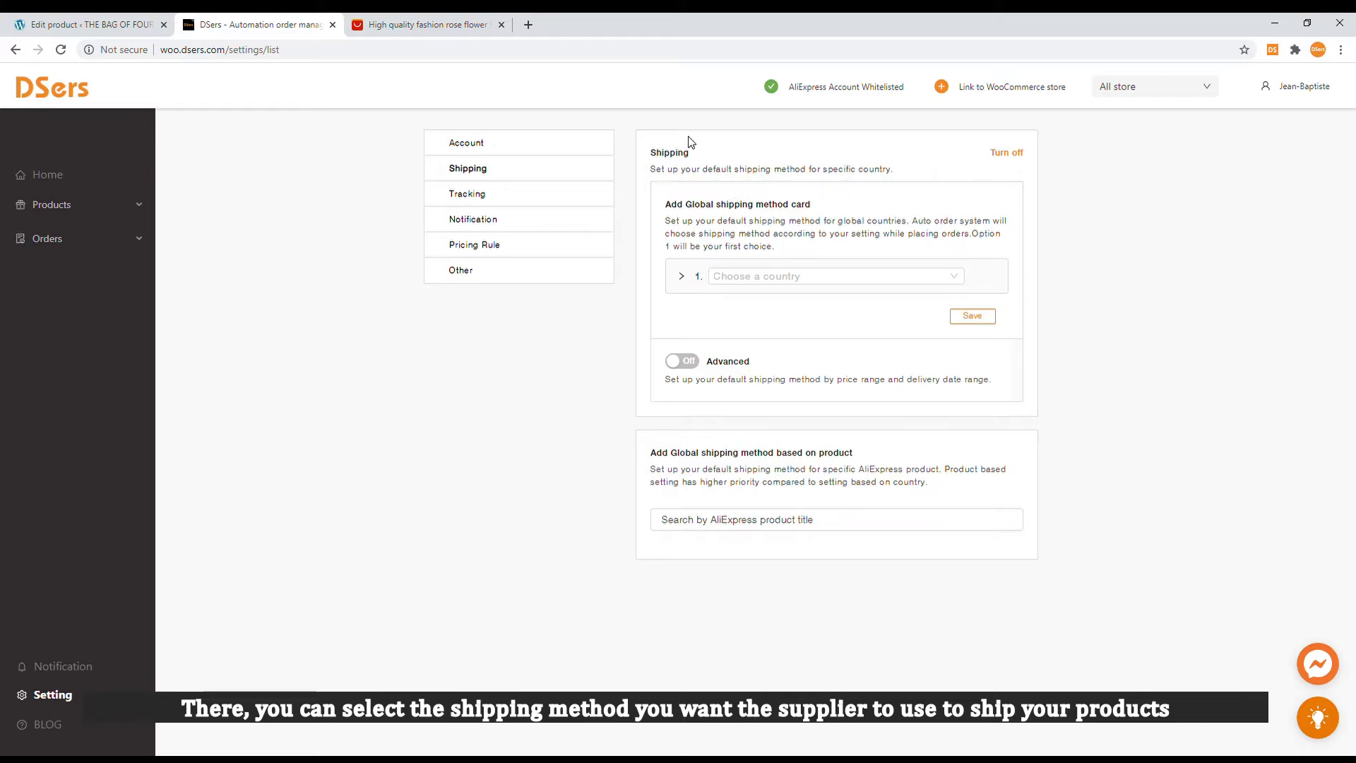
{"action": "left_click", "coordinate": [682, 278]}
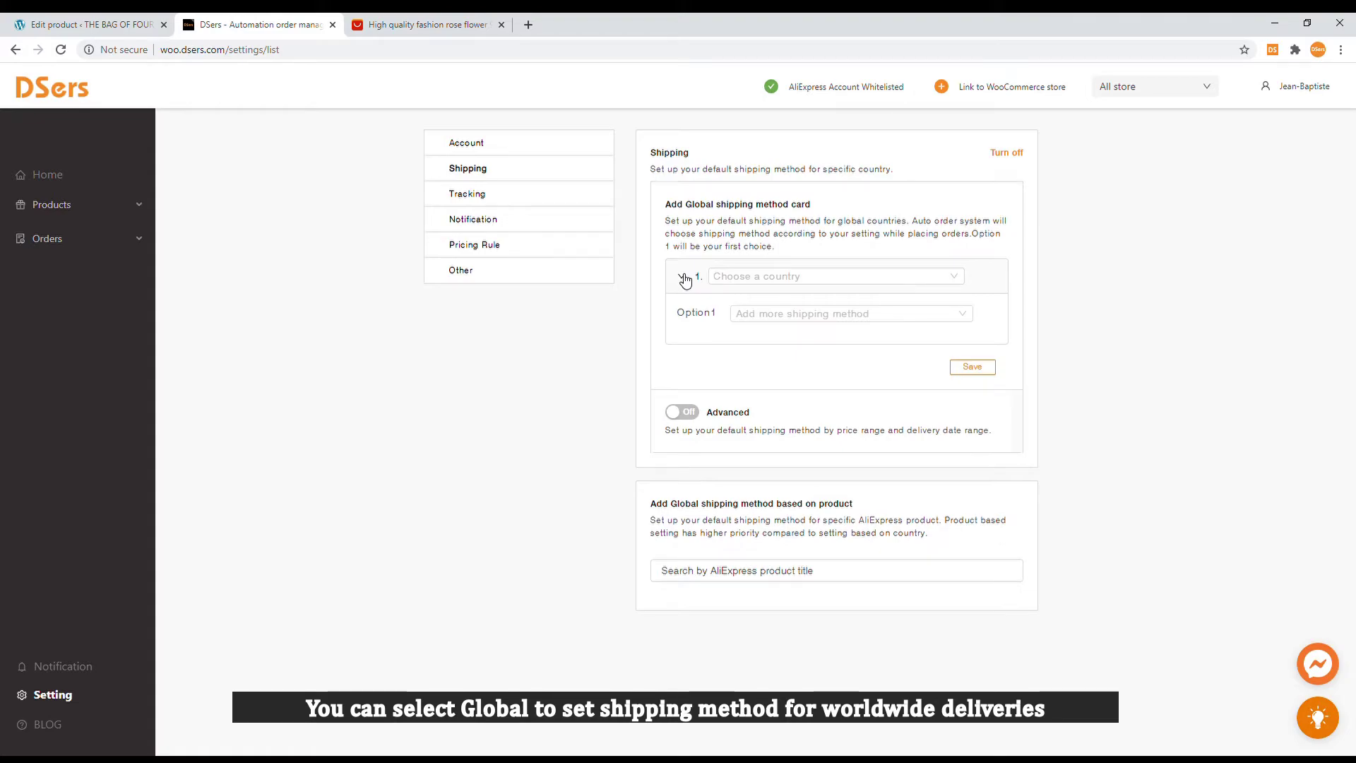
{"action": "left_click", "coordinate": [733, 280]}
{"action": "type", "text": "Globa"}
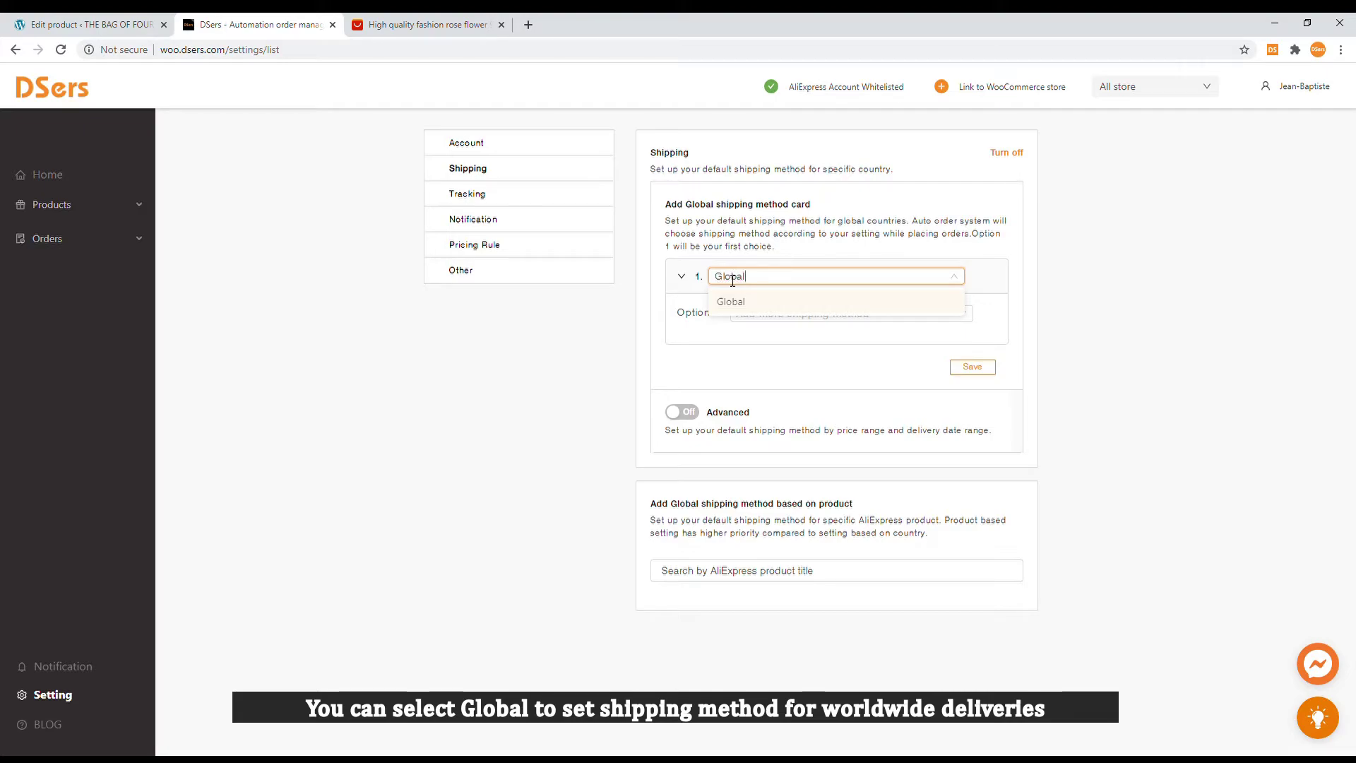
{"action": "type", "text": "l"}
{"action": "left_click", "coordinate": [733, 302]}
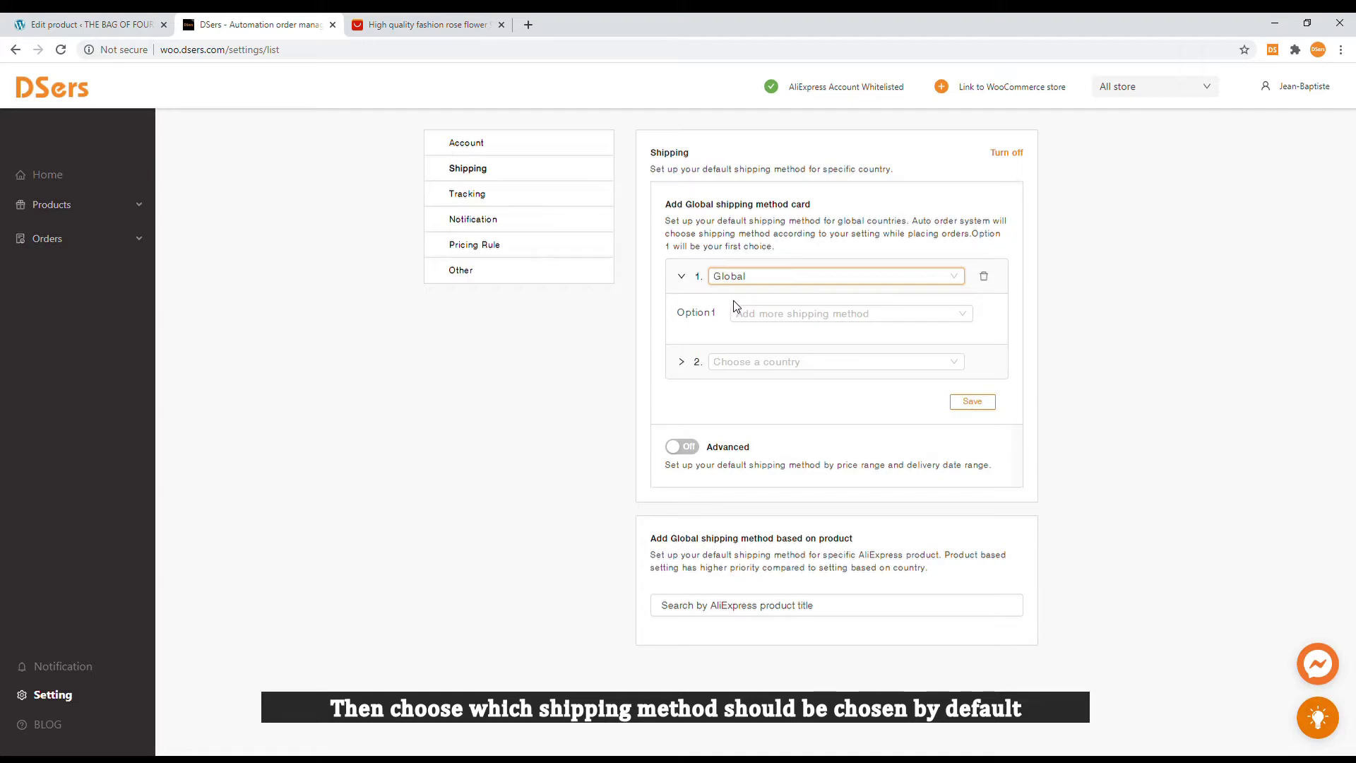
- Set the Global shipping methods to AliExpress Standard Shipping as option 1 and ePacket as option 2, and save them
{"action": "left_click", "coordinate": [772, 320]}
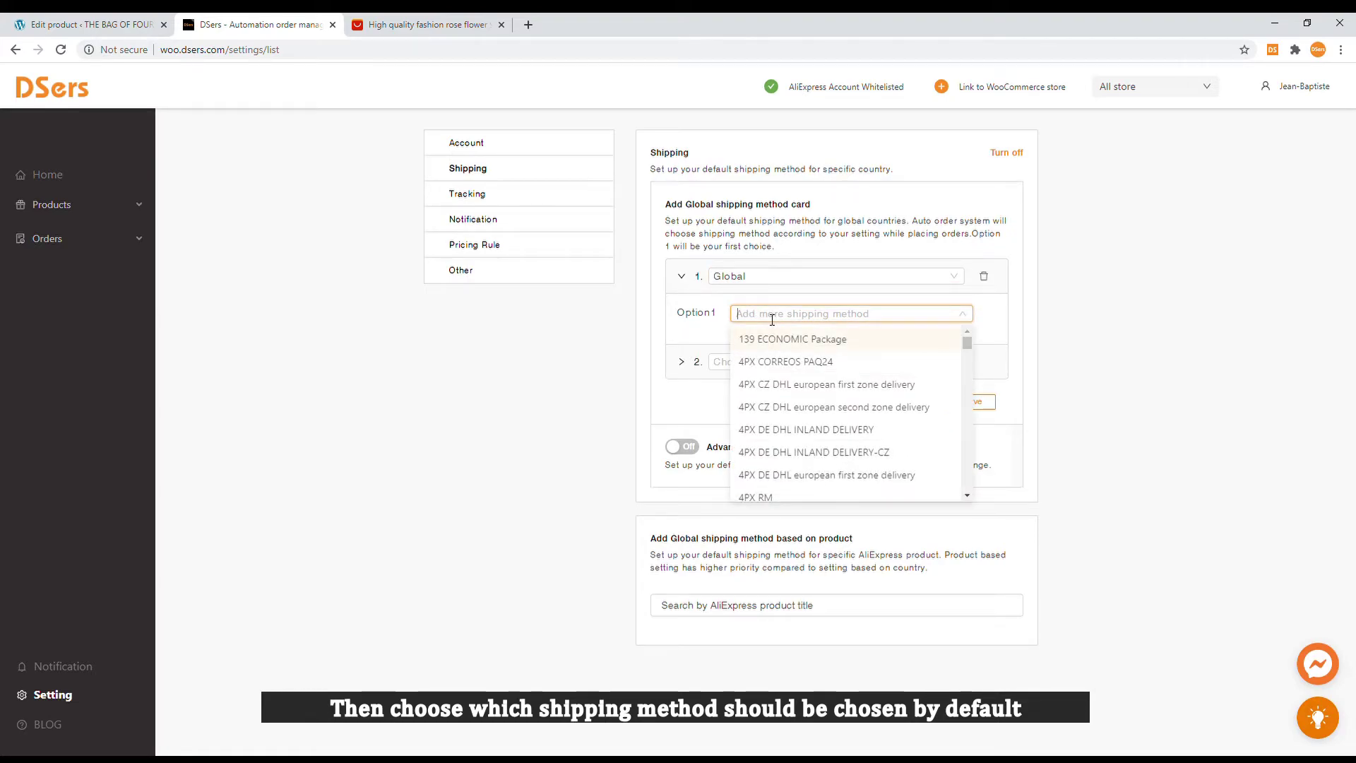
{"action": "type", "text": "alie"}
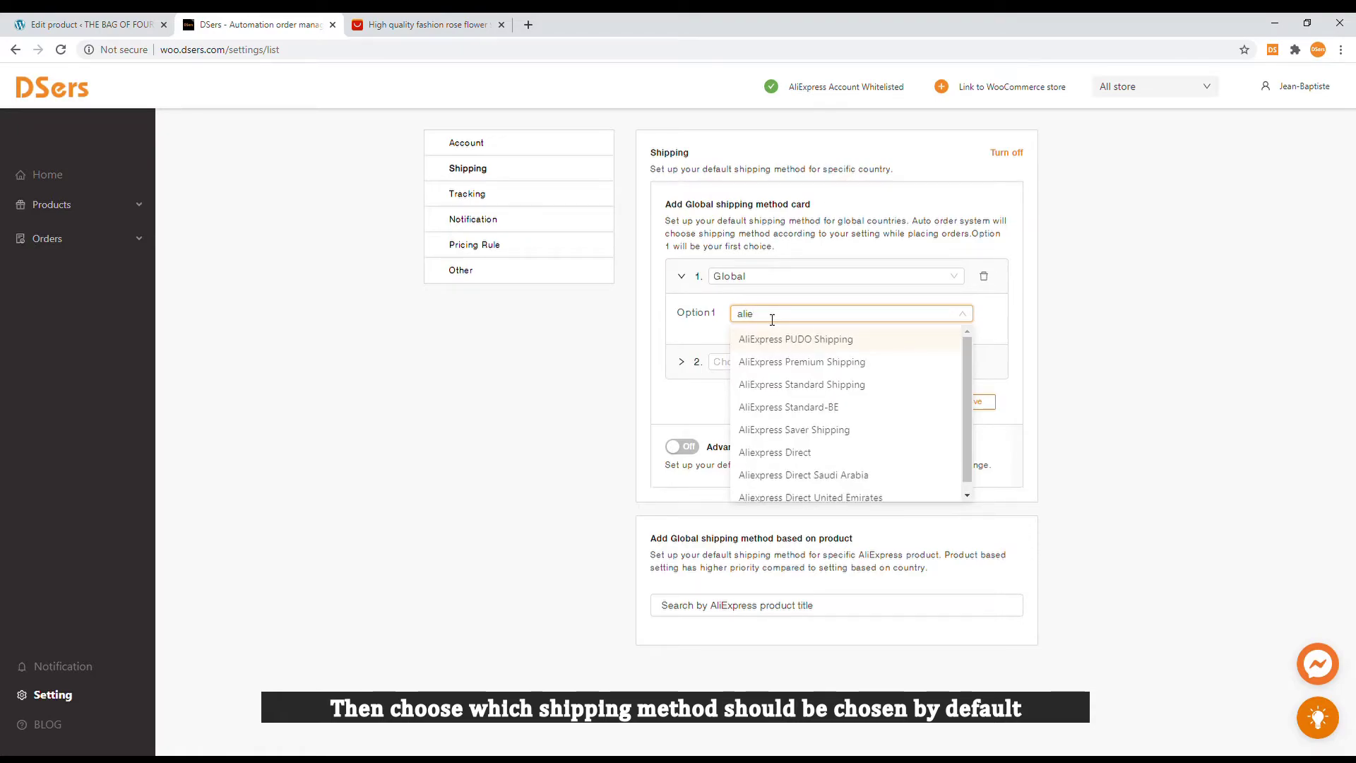
{"action": "left_click", "coordinate": [803, 385]}
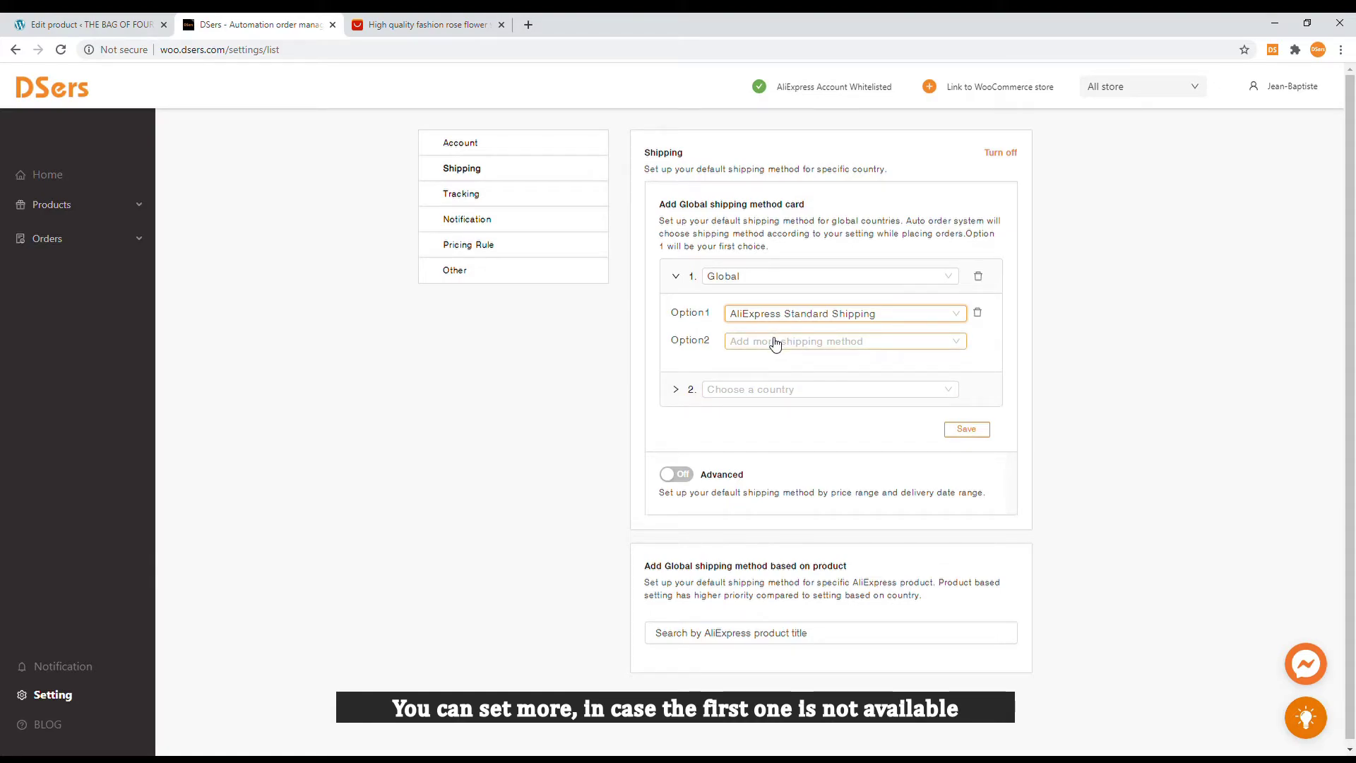
{"action": "type", "text": "e"}
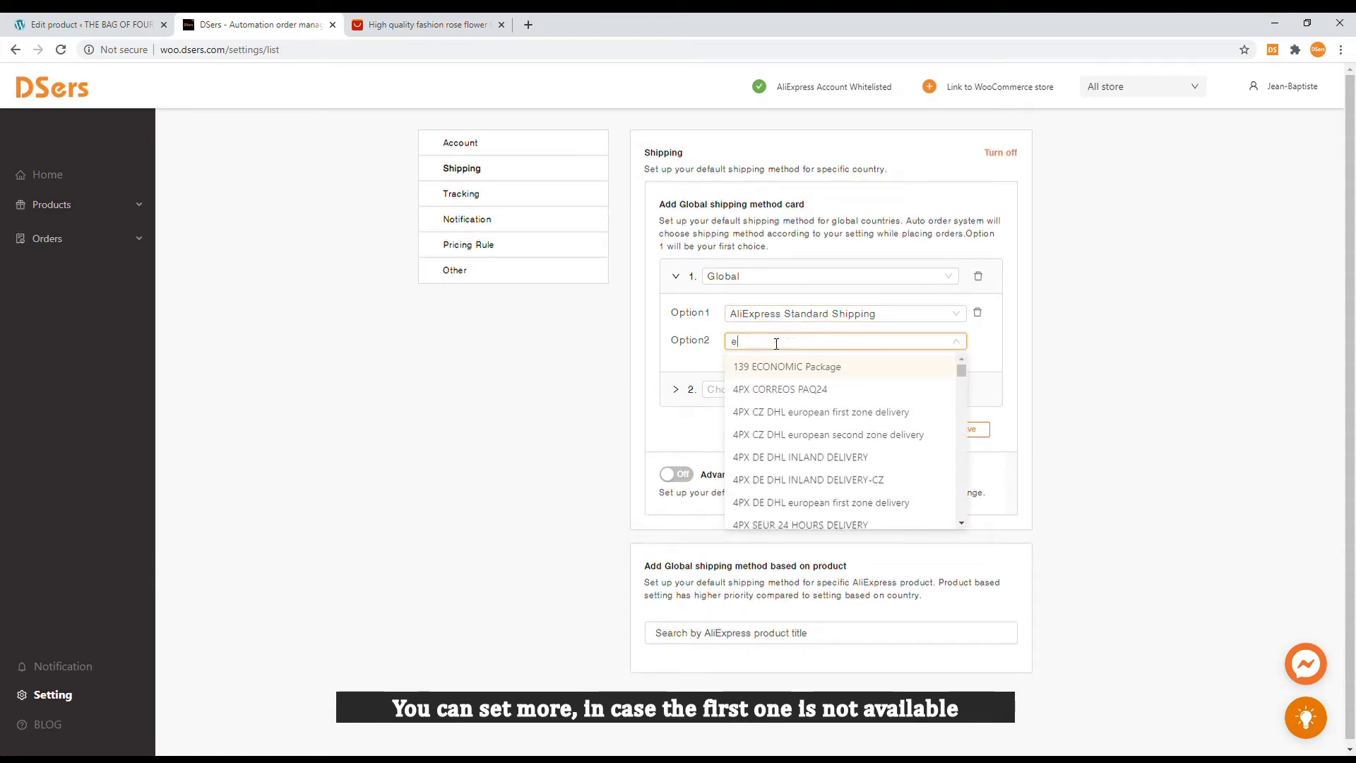
{"action": "type", "text": "pa"}
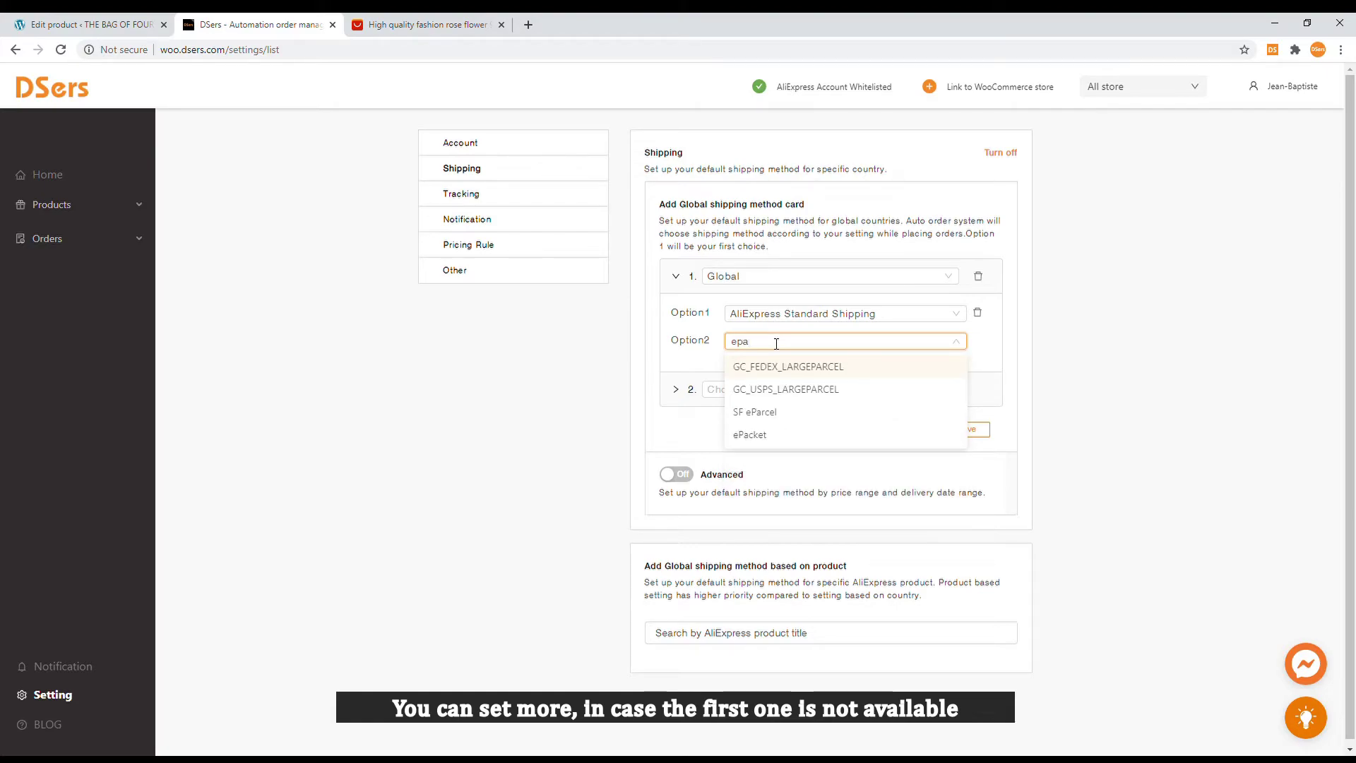
{"action": "left_click", "coordinate": [752, 436]}
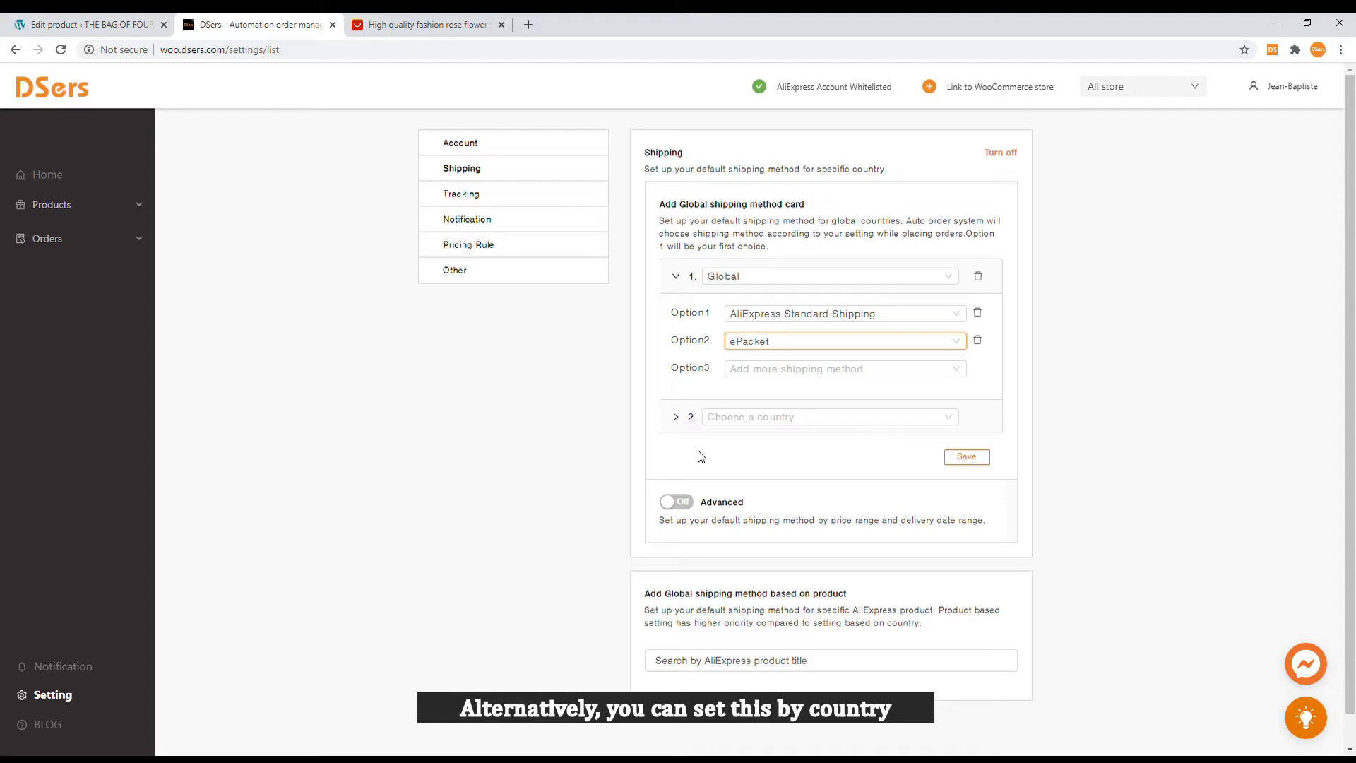
{"action": "left_click", "coordinate": [736, 424]}
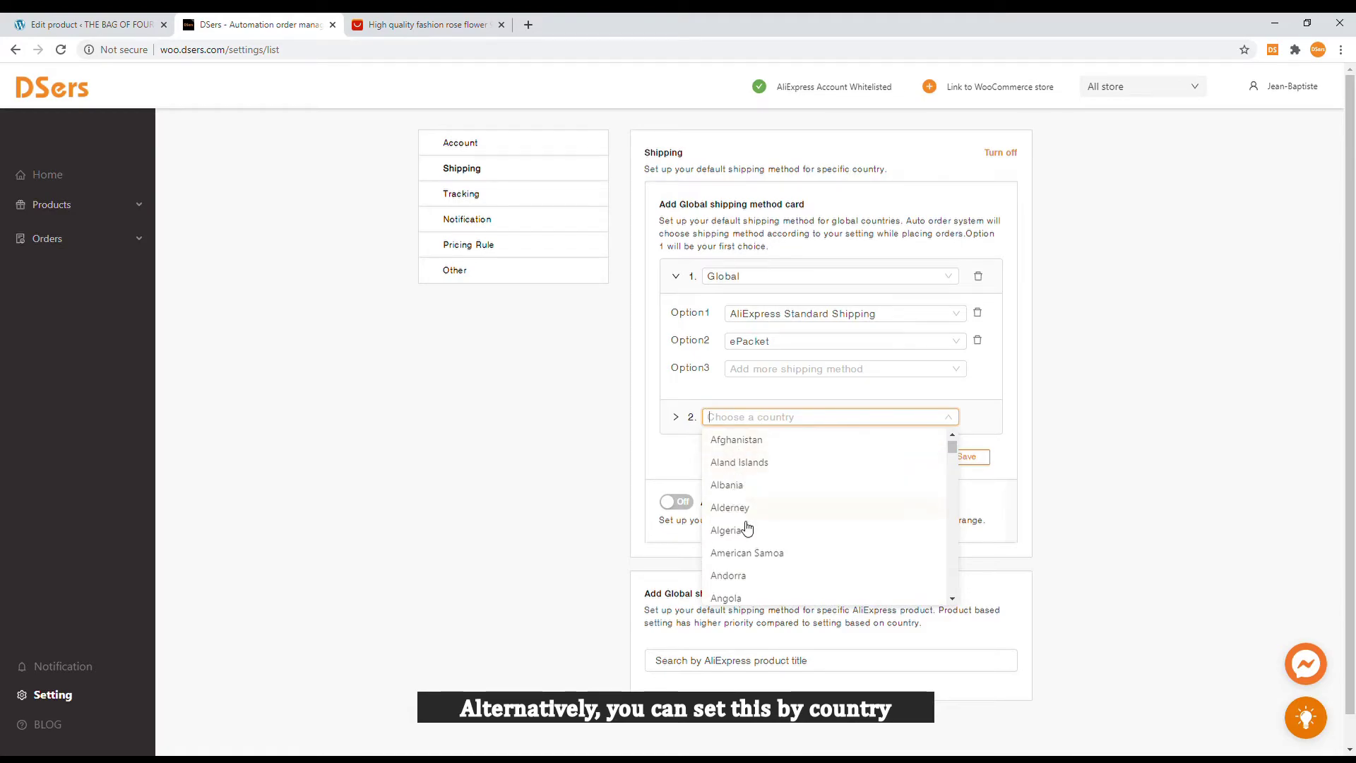
{"action": "left_click", "coordinate": [679, 466]}
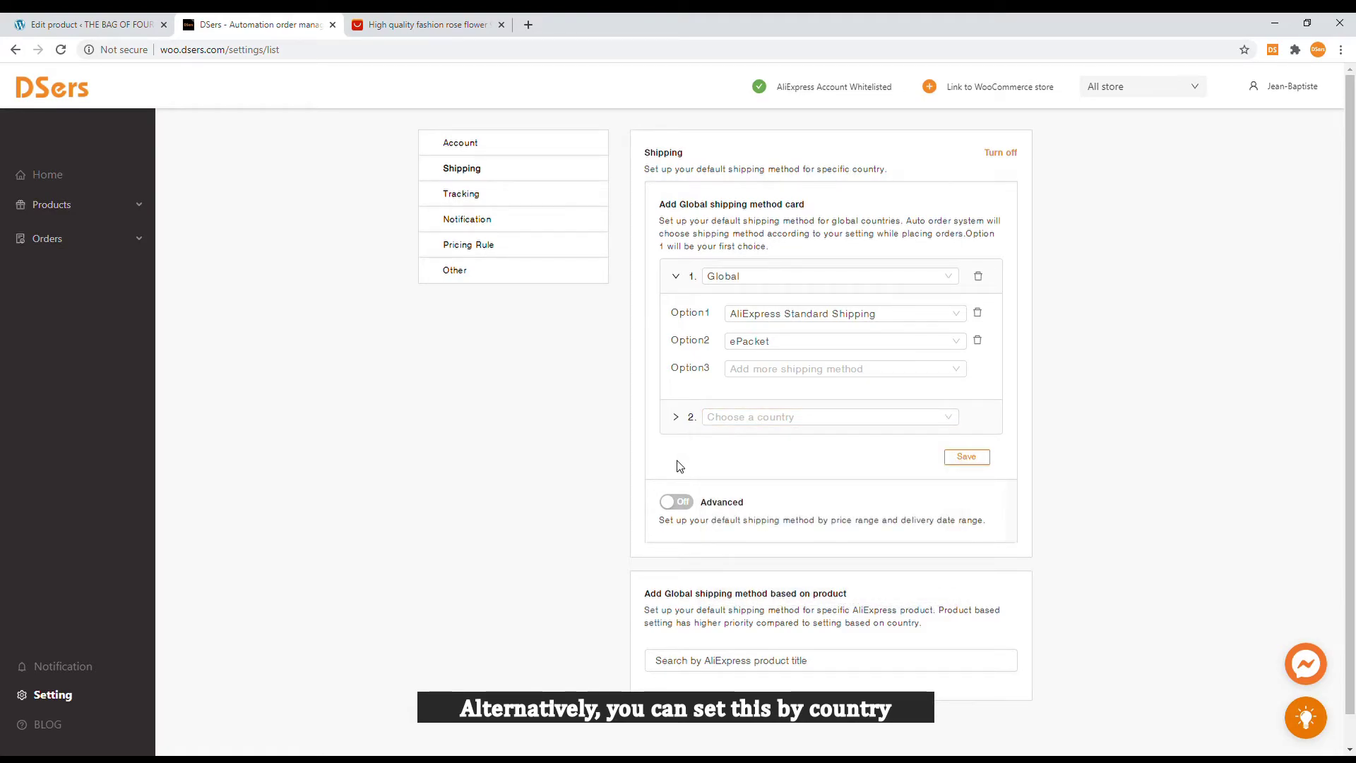
{"action": "left_click", "coordinate": [979, 459]}
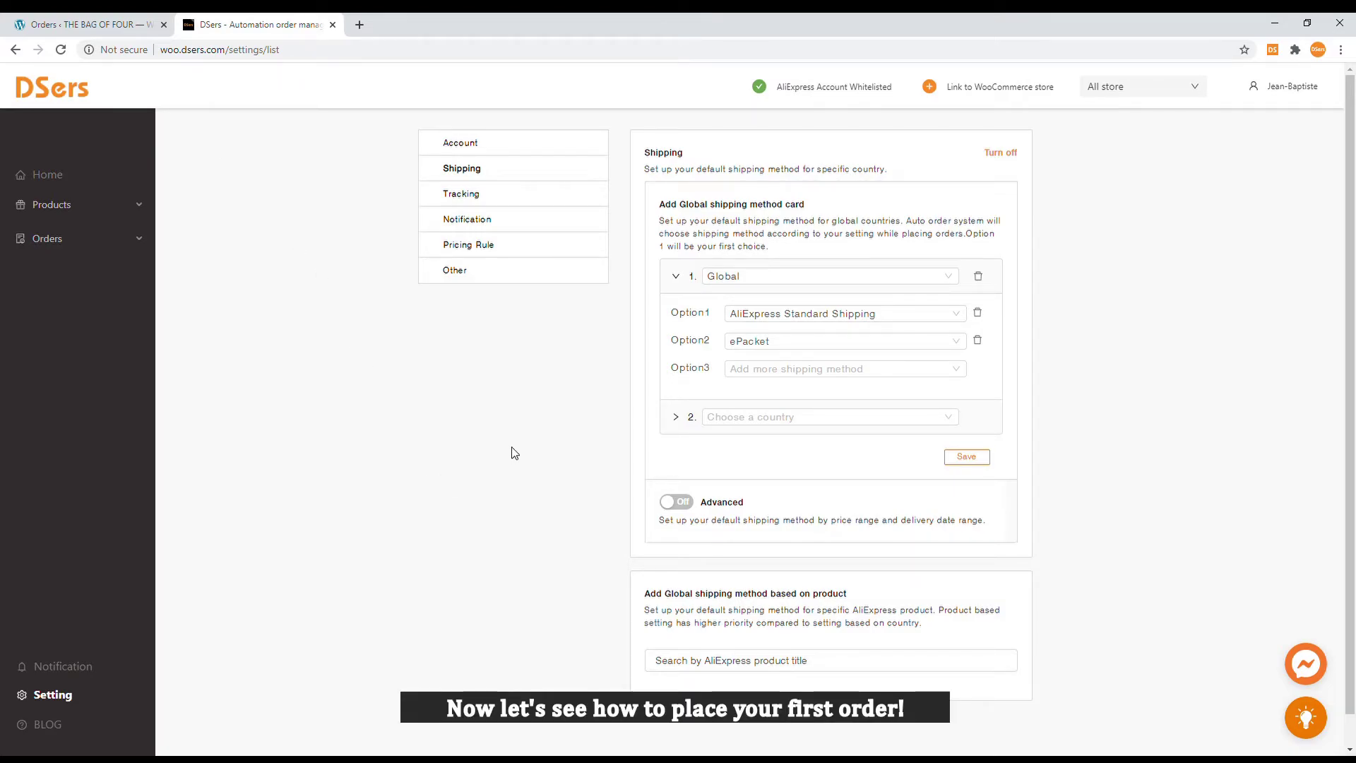
- Open the list of open orders in DSers and compare it with the WooCommerce orders in the store's WordPress admin
{"action": "left_click", "coordinate": [124, 244]}
{"action": "left_click", "coordinate": [57, 273]}
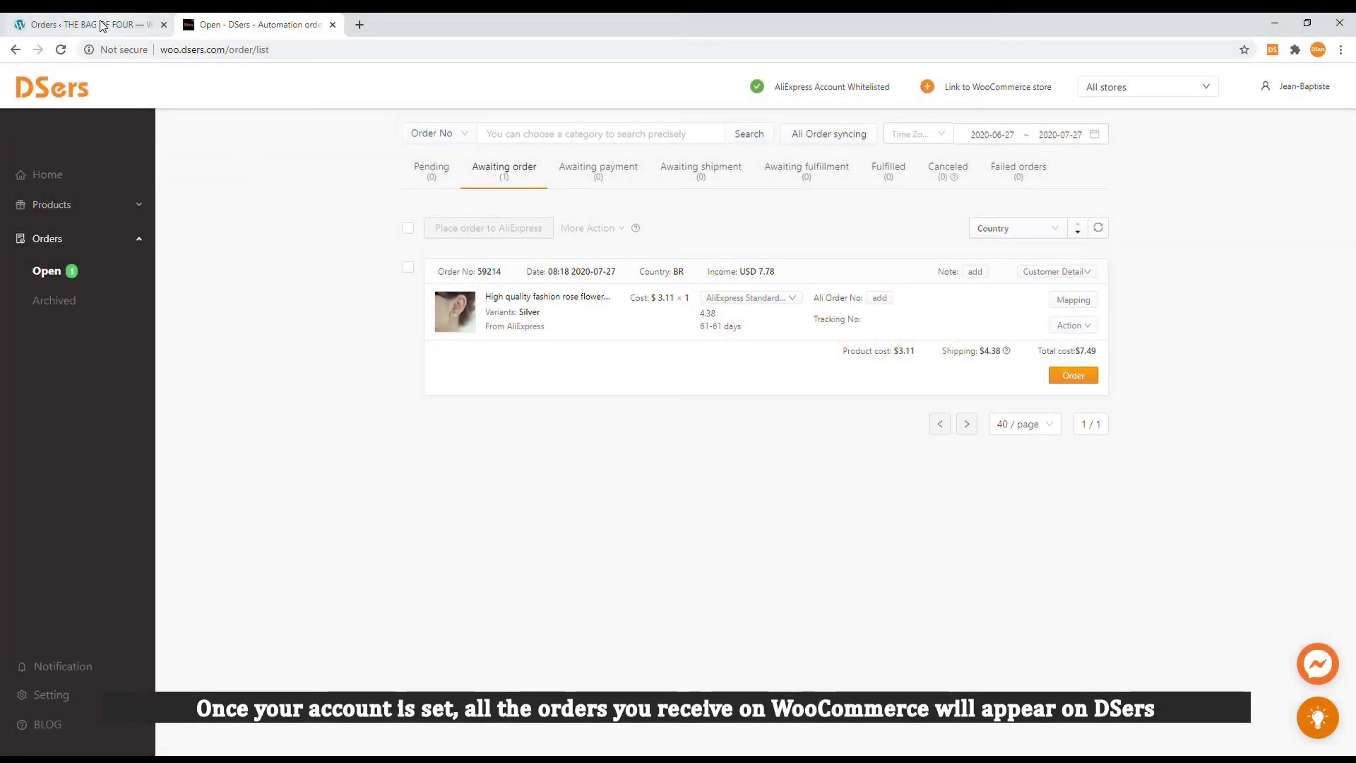
{"action": "left_click", "coordinate": [102, 25]}
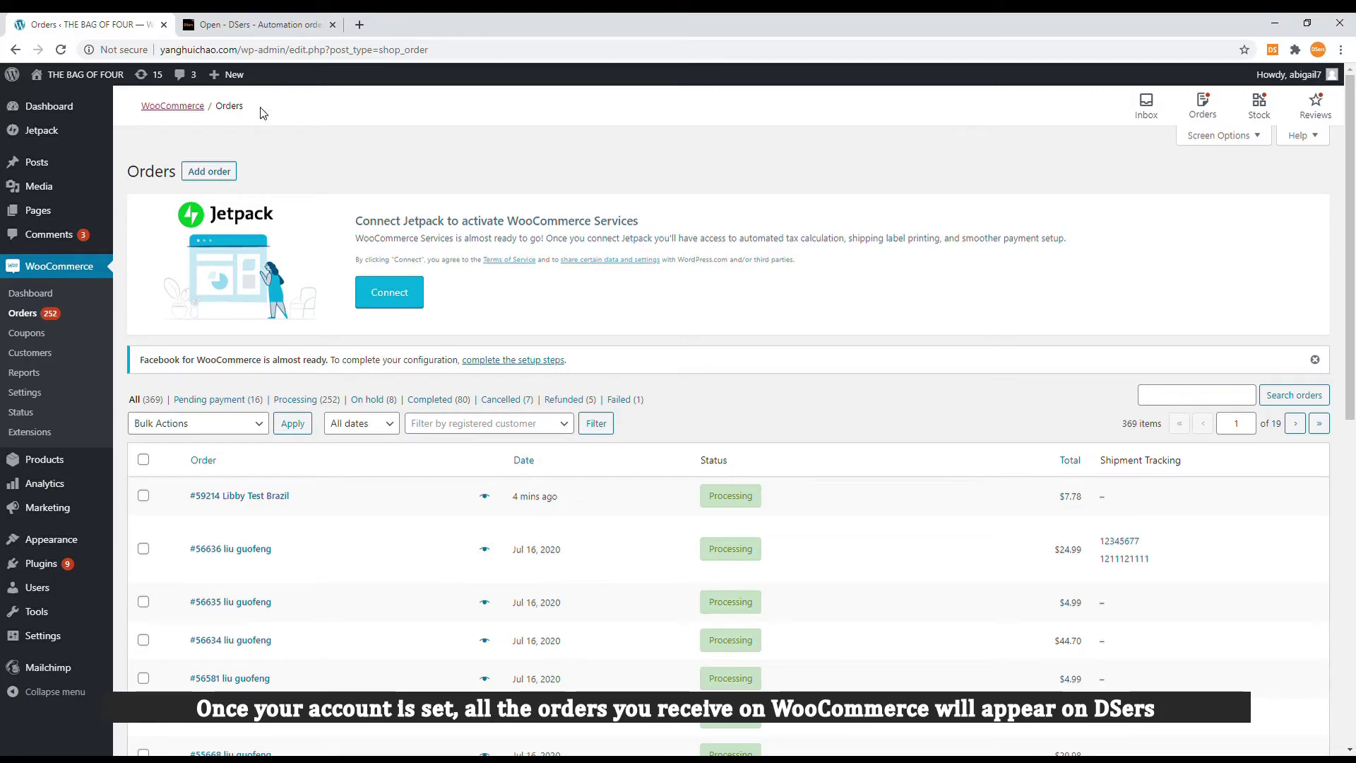
{"action": "left_click", "coordinate": [256, 24]}
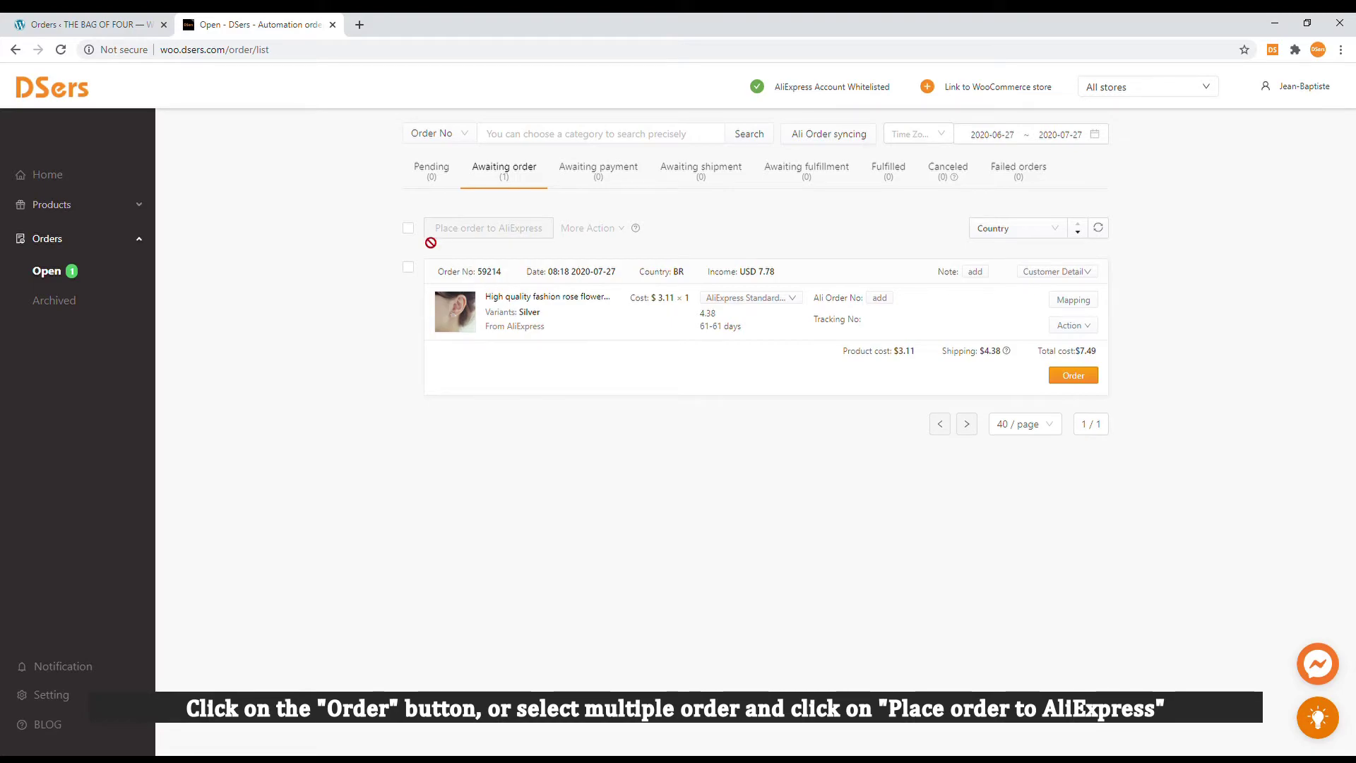
- Select all orders awaiting ordering and place them to AliExpress, reviewing the available shipping methods and keeping AliExpress Standard Shipping
{"action": "left_click", "coordinate": [408, 228]}
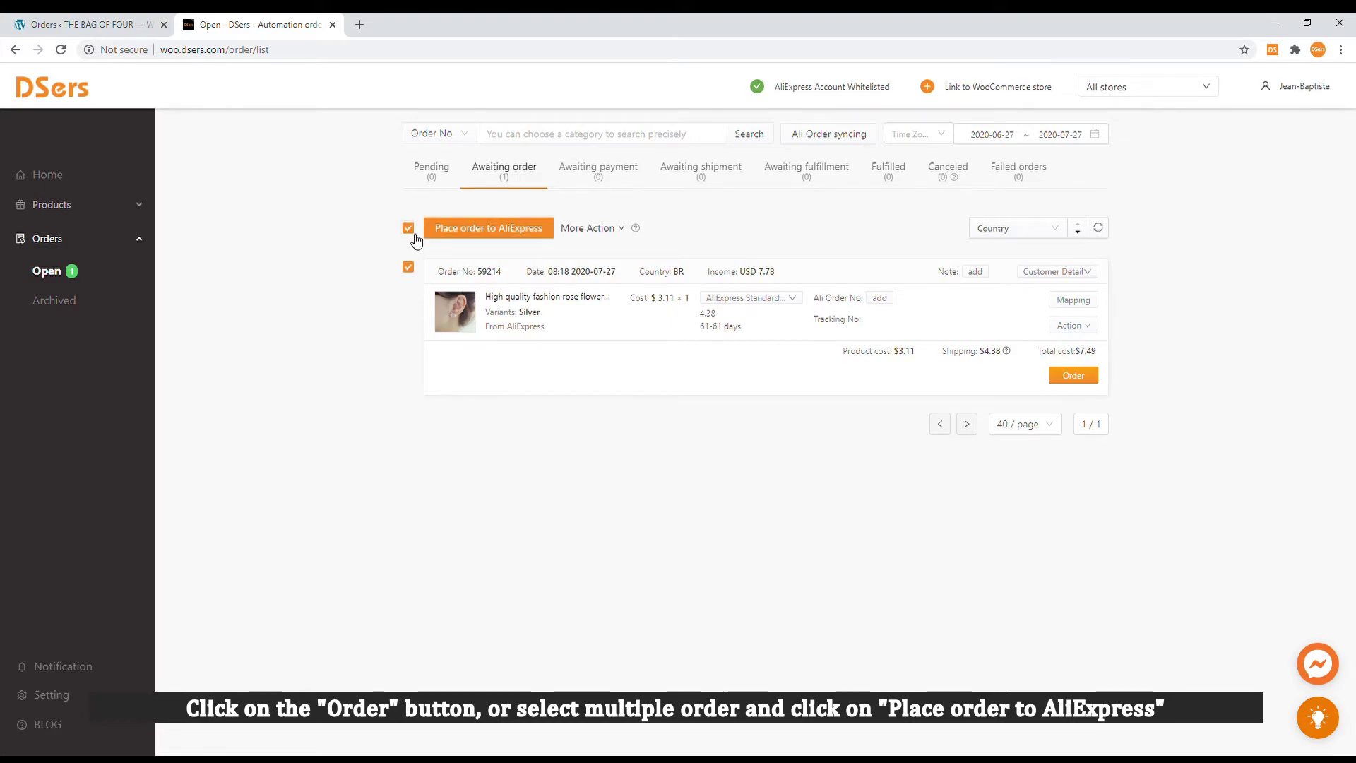
{"action": "left_click", "coordinate": [458, 231]}
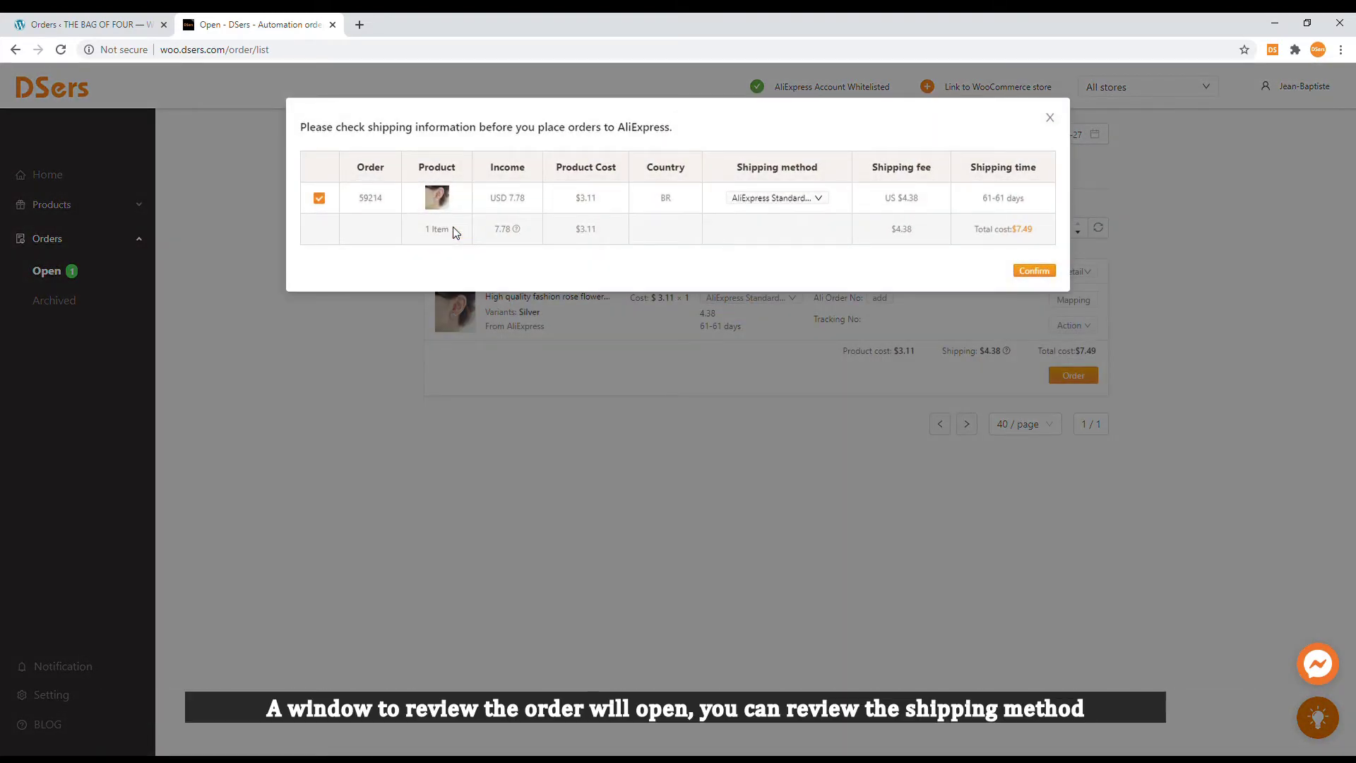
{"action": "left_click", "coordinate": [743, 206]}
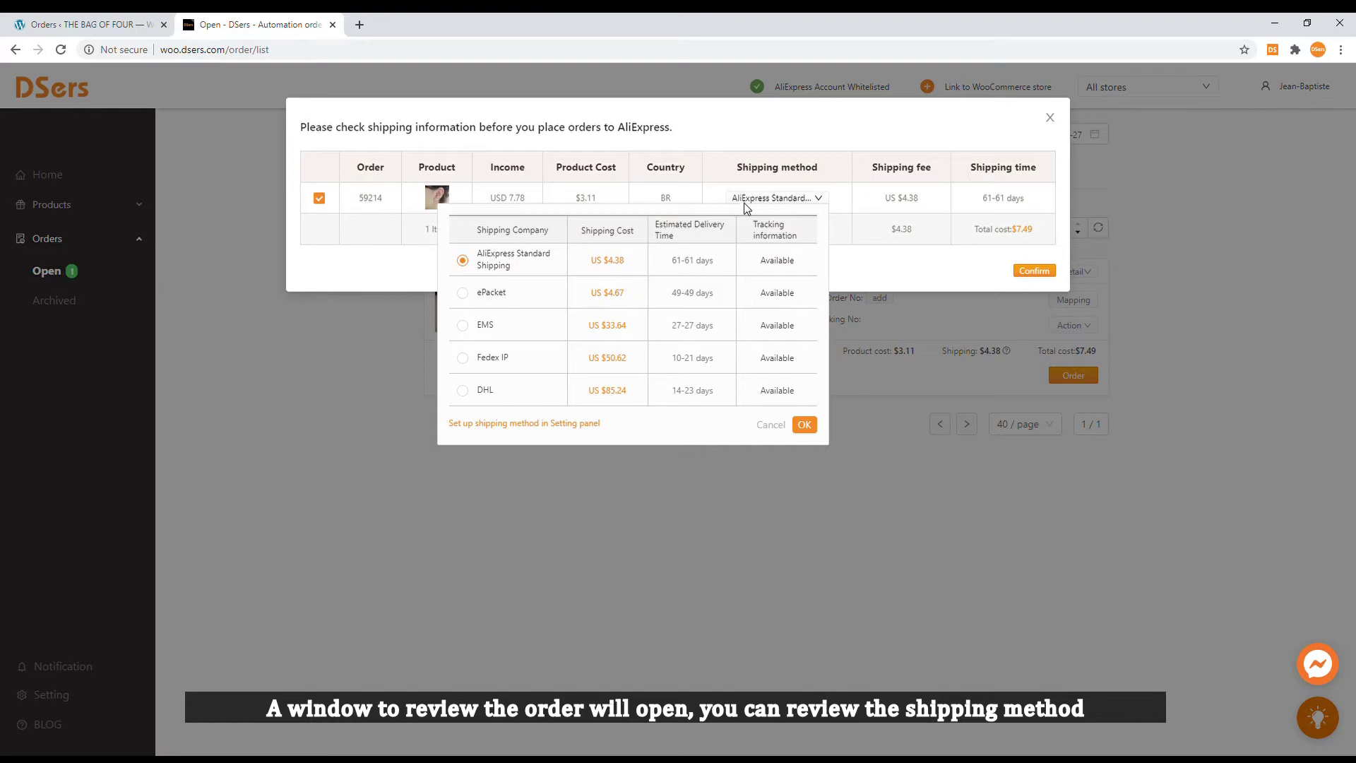
{"action": "left_click", "coordinate": [750, 204]}
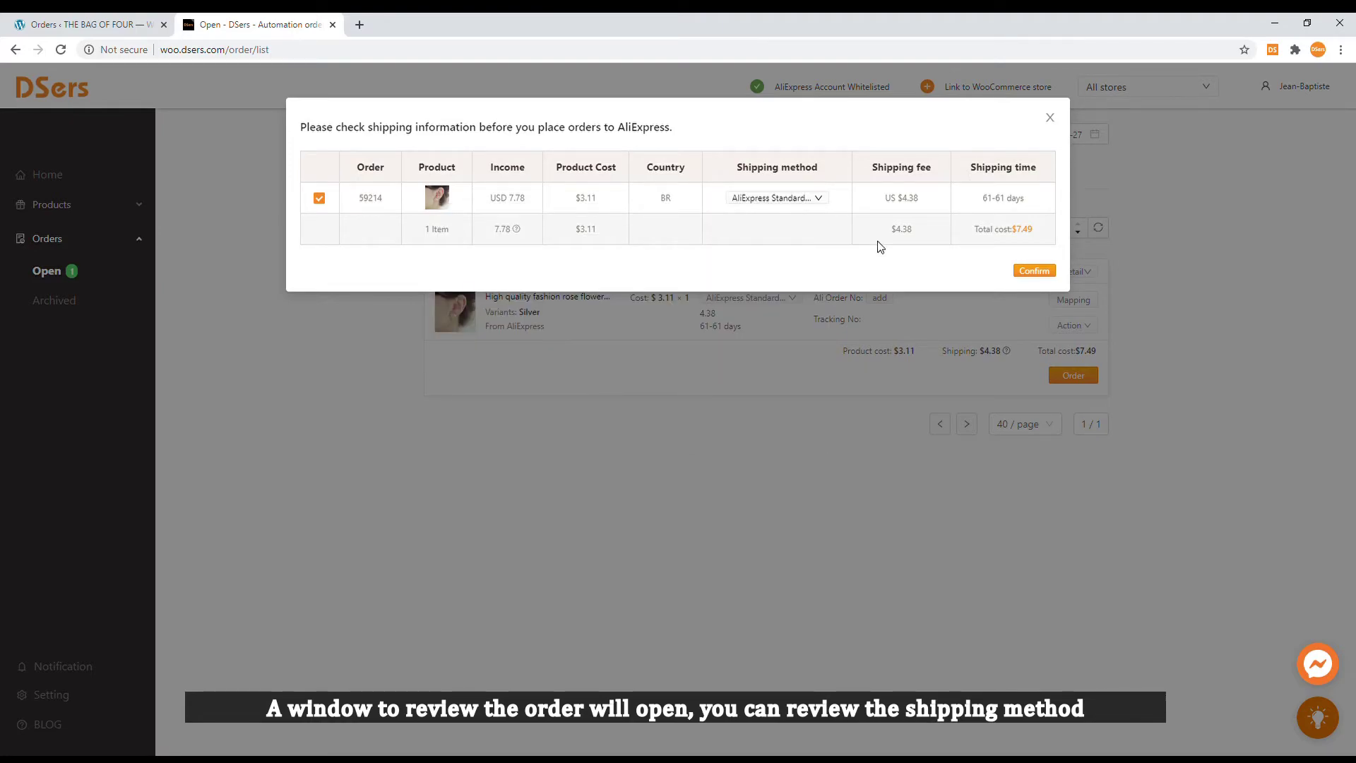
{"action": "left_click", "coordinate": [1031, 272]}
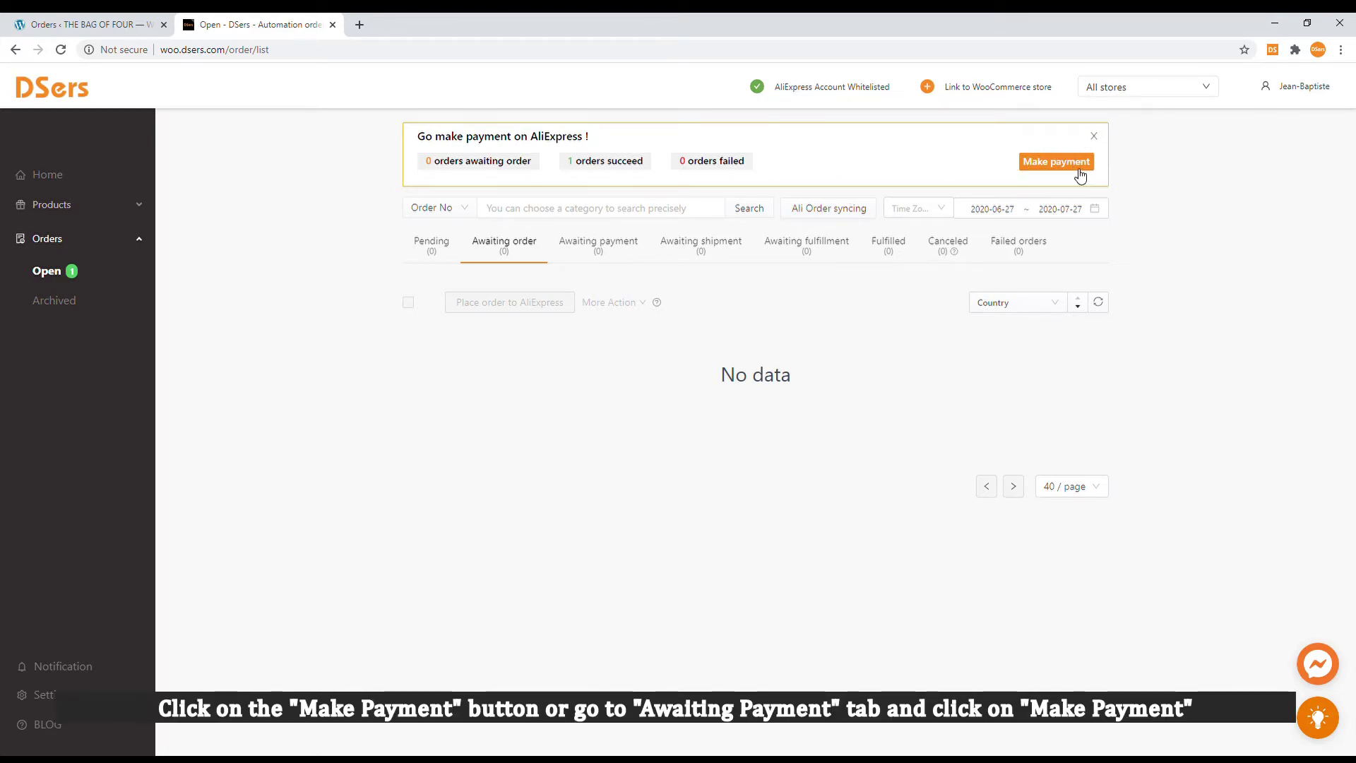
- Start payment from the orders awaiting payment and pay for the earrings order on AliExpress
{"action": "left_click", "coordinate": [616, 245]}
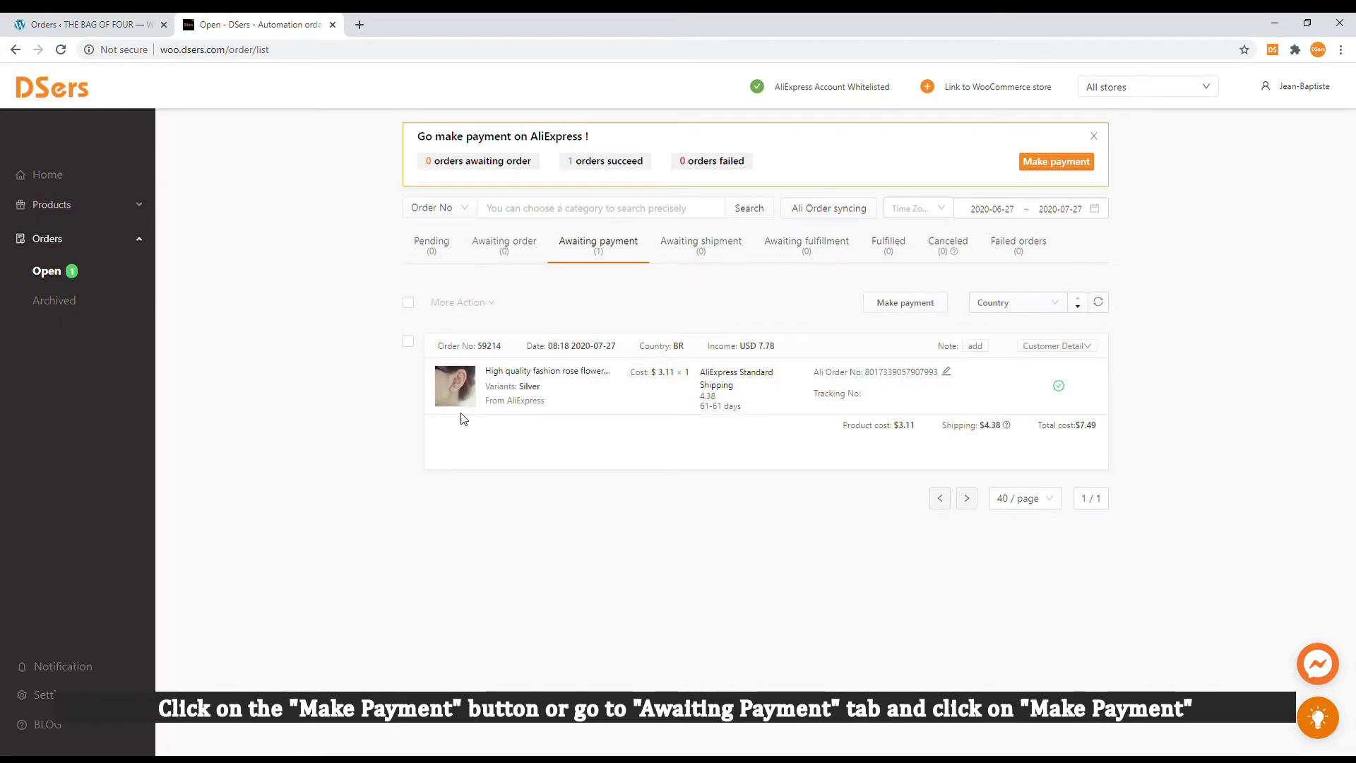
{"action": "left_click", "coordinate": [898, 304]}
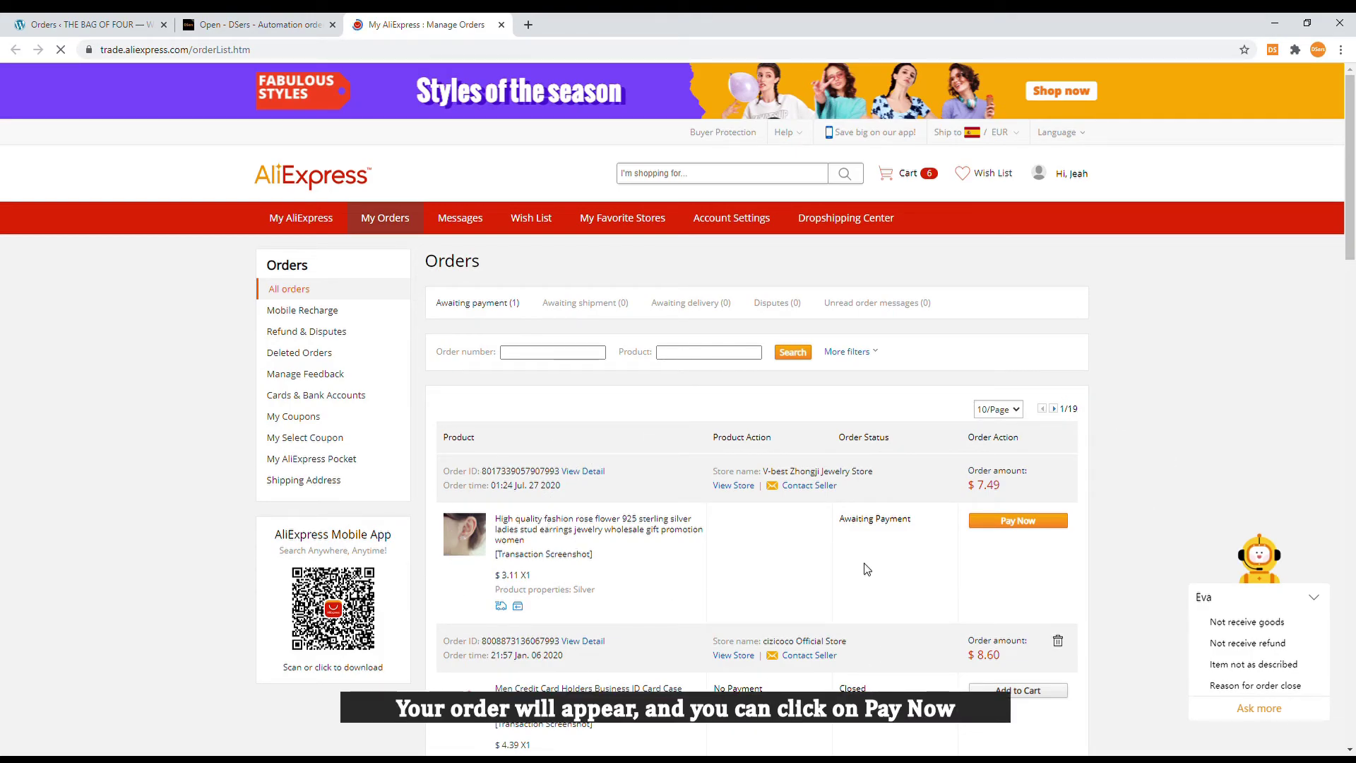
{"action": "left_click", "coordinate": [986, 530]}
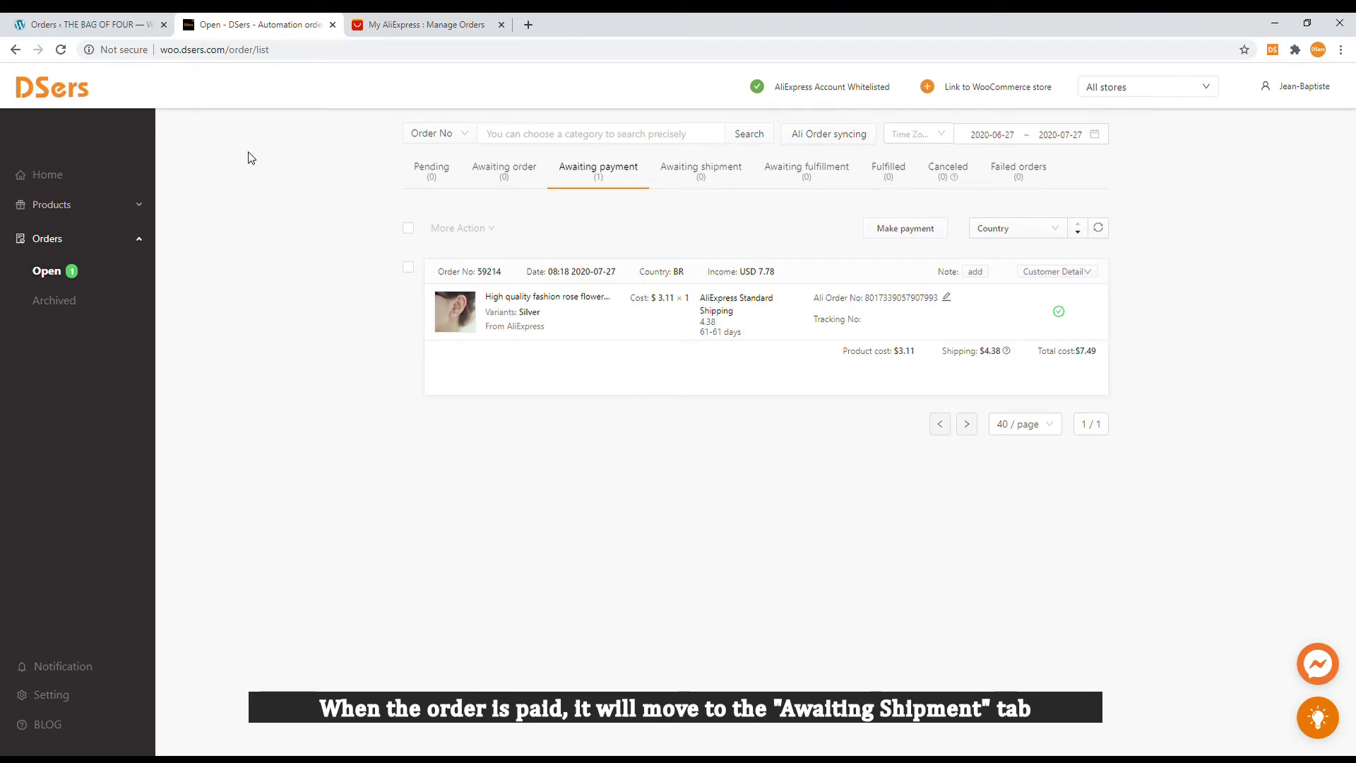
- Reload the DSers orders and check the earrings order under Awaiting shipment and under Fulfilled
{"action": "left_click", "coordinate": [61, 50]}
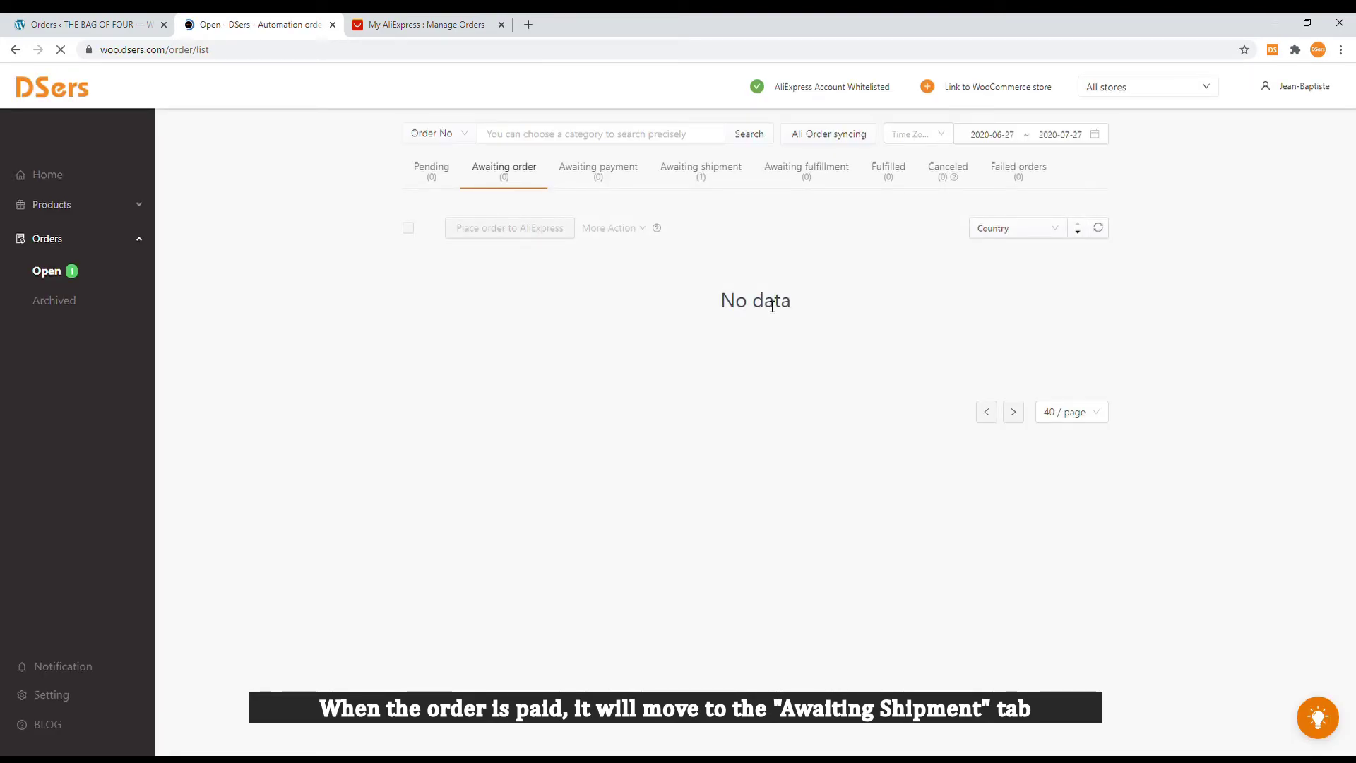
{"action": "left_click", "coordinate": [709, 172]}
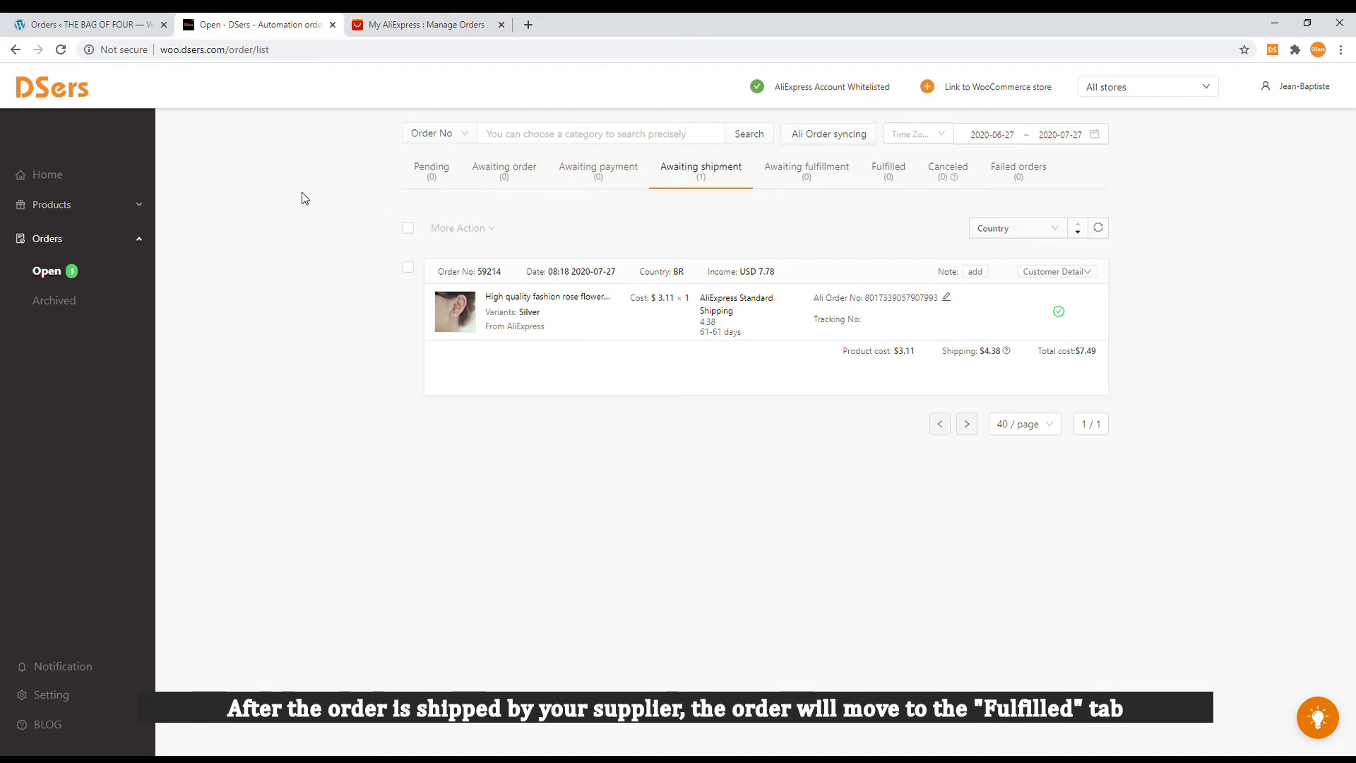
{"action": "left_click", "coordinate": [56, 271]}
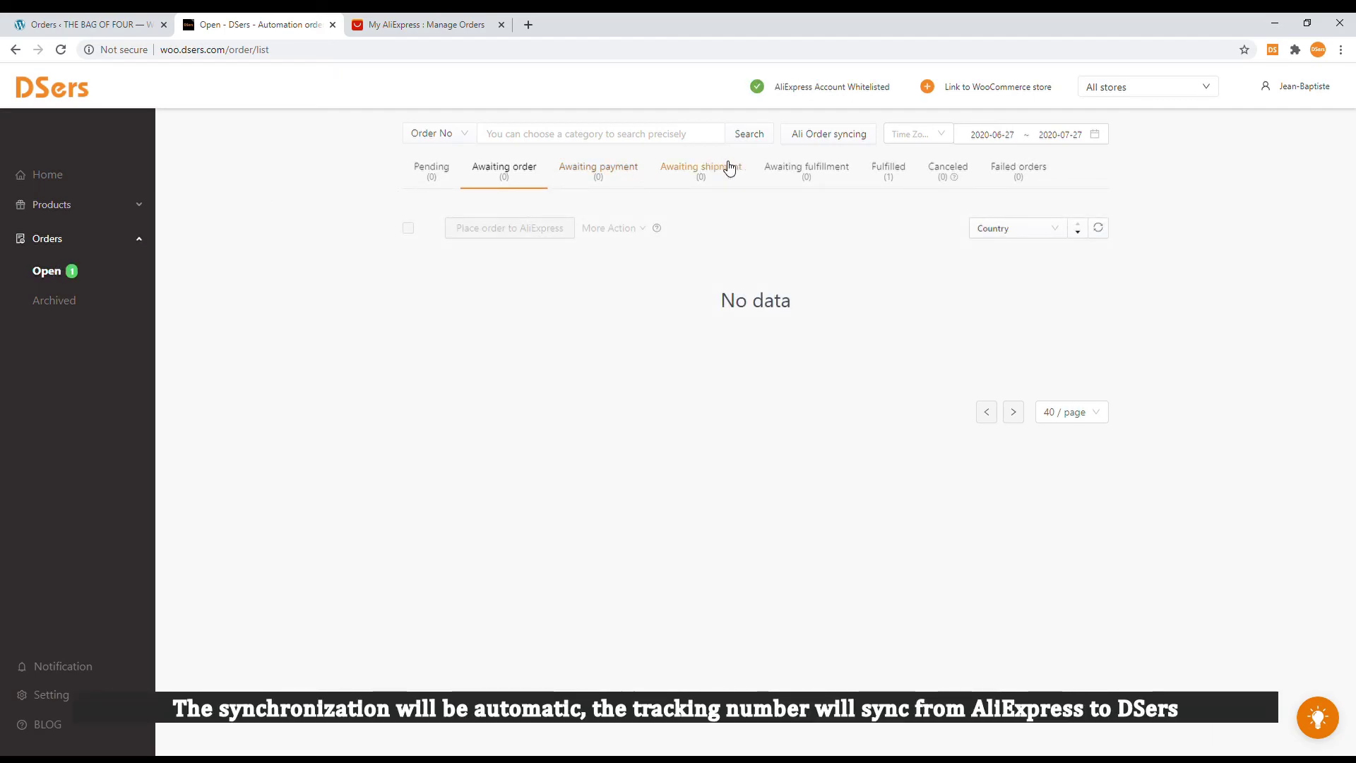
{"action": "left_click", "coordinate": [896, 171]}
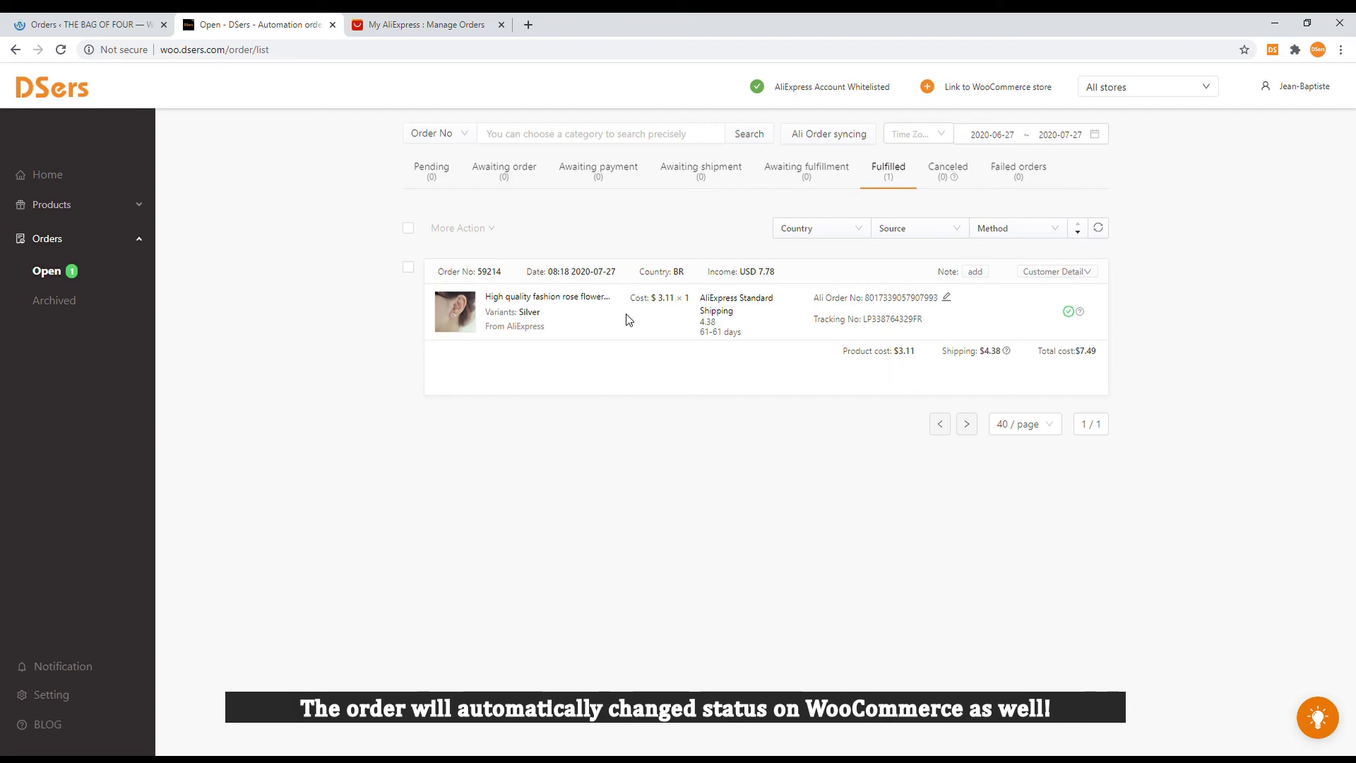
- Check the earrings order's status and shipment tracking in the store's WordPress admin, and return to DSers
{"action": "left_click", "coordinate": [79, 24]}
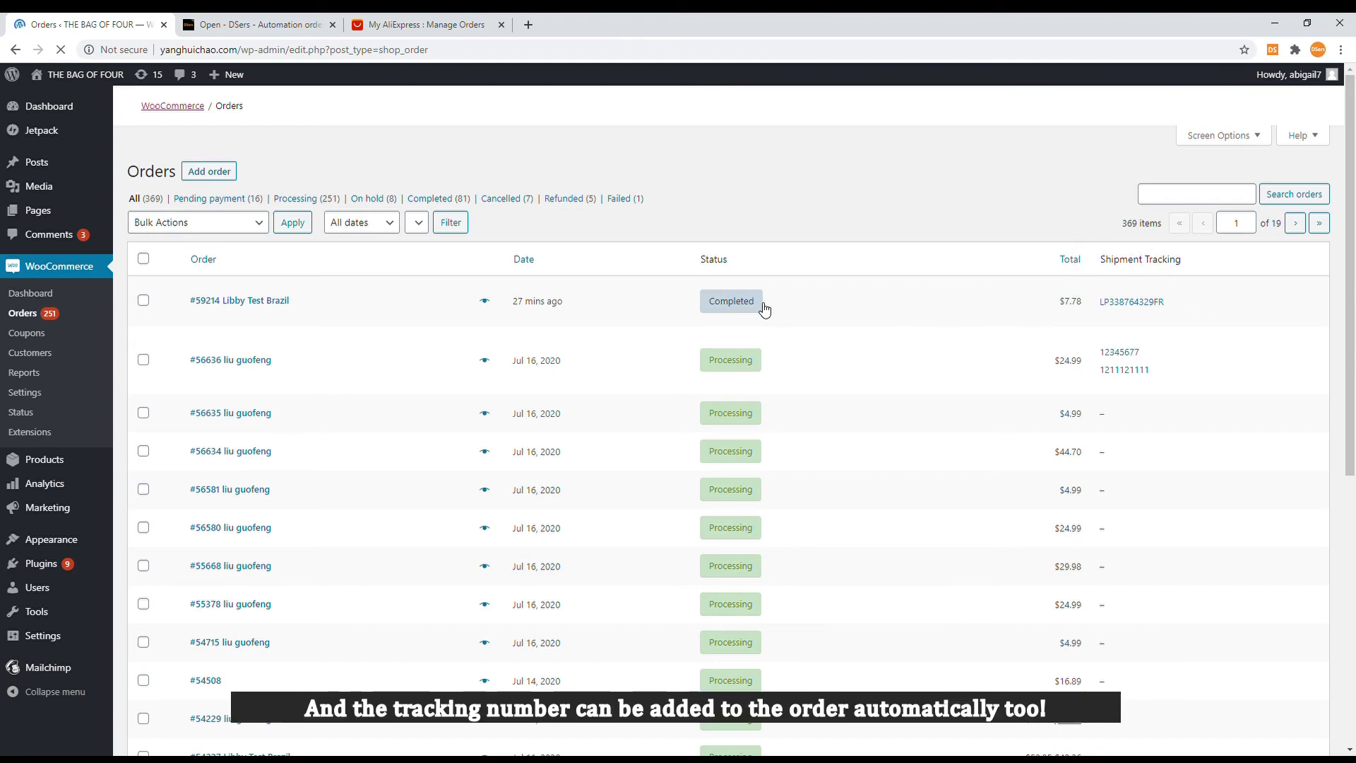
{"action": "left_click", "coordinate": [645, 314]}
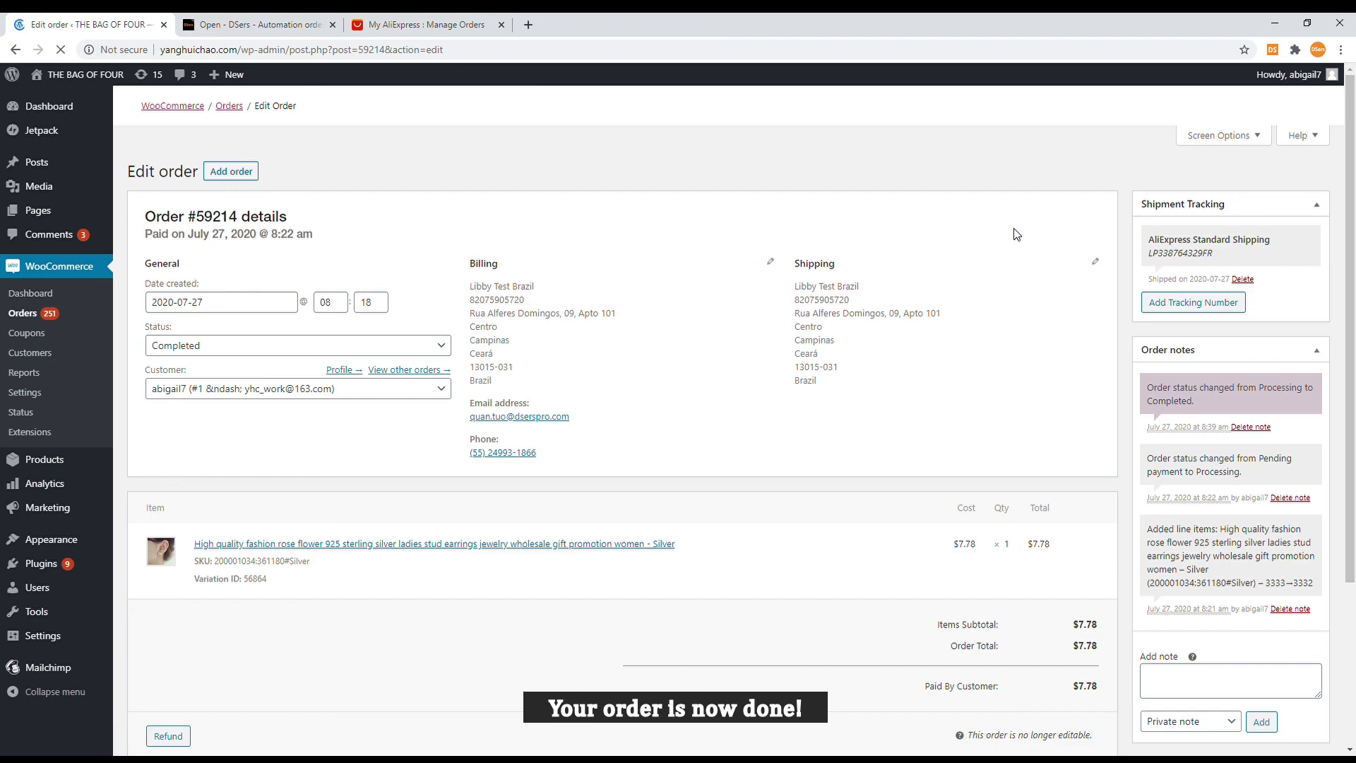
{"action": "left_click", "coordinate": [295, 28]}
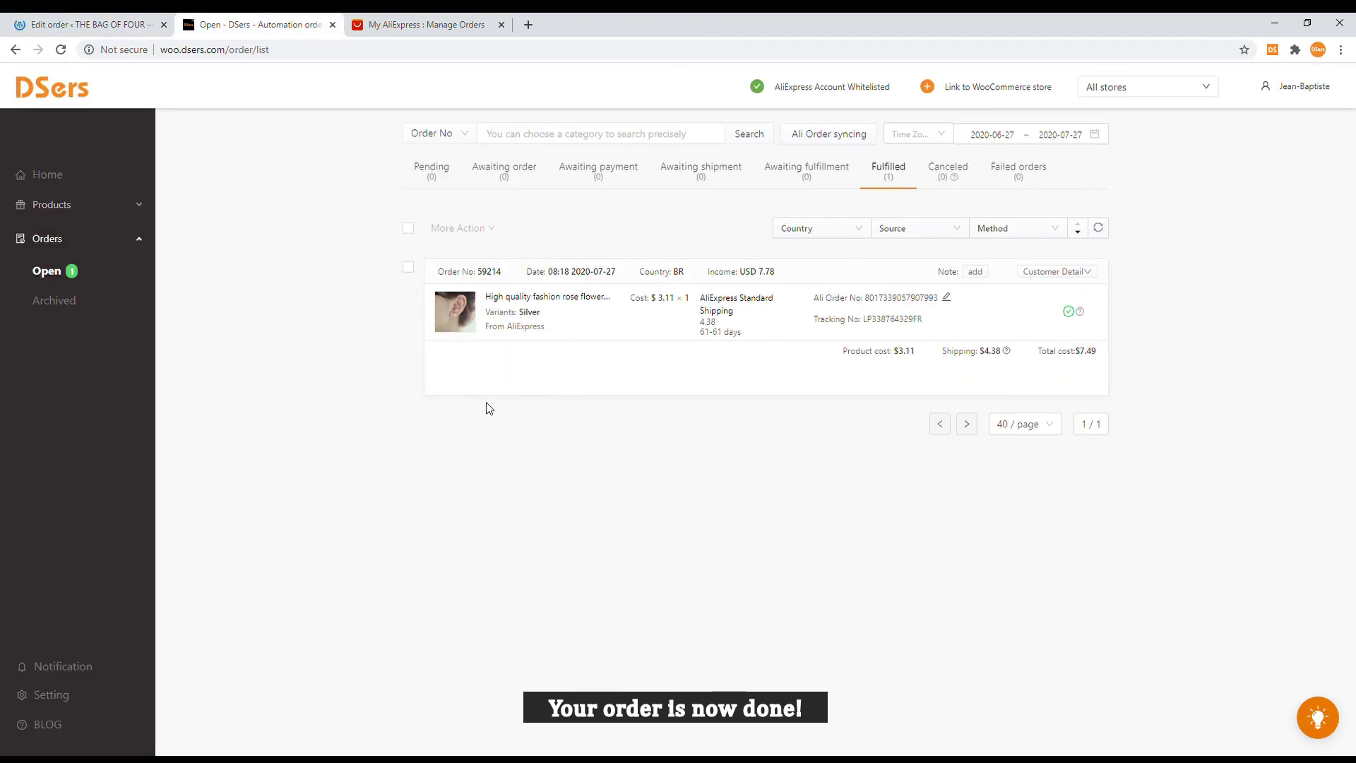